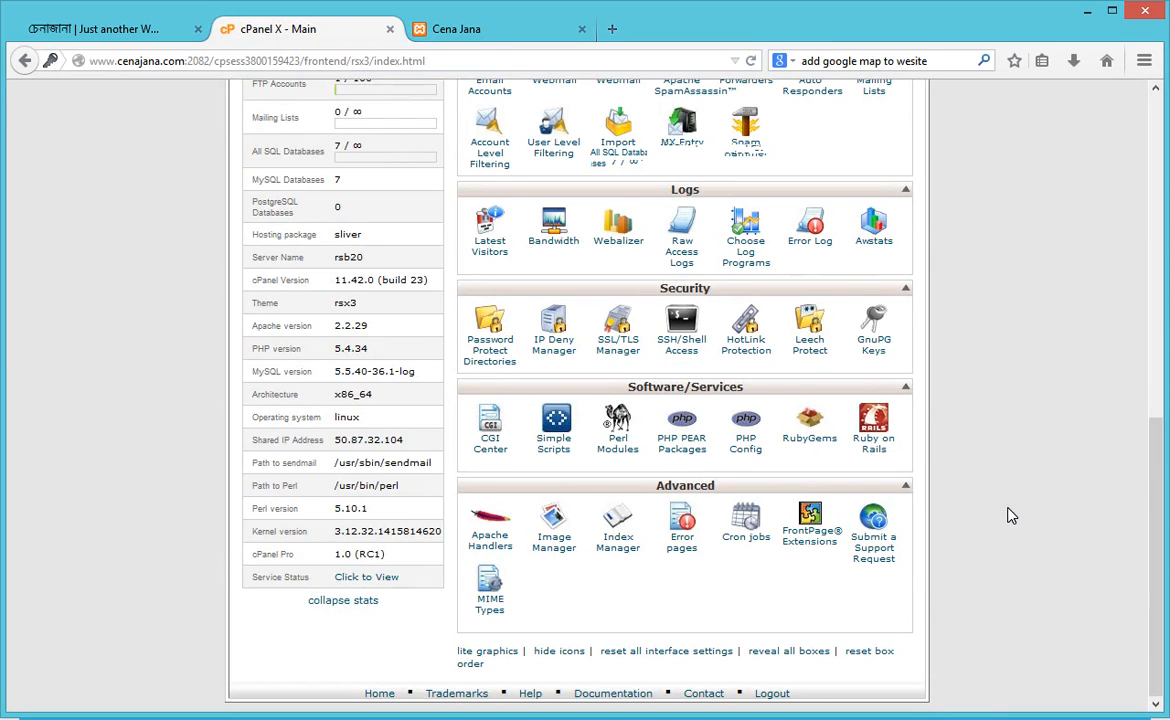
# Review the feature sections on the control panel home page, from Files down to Advanced
pyautogui.scroll(10, 1001, 497)
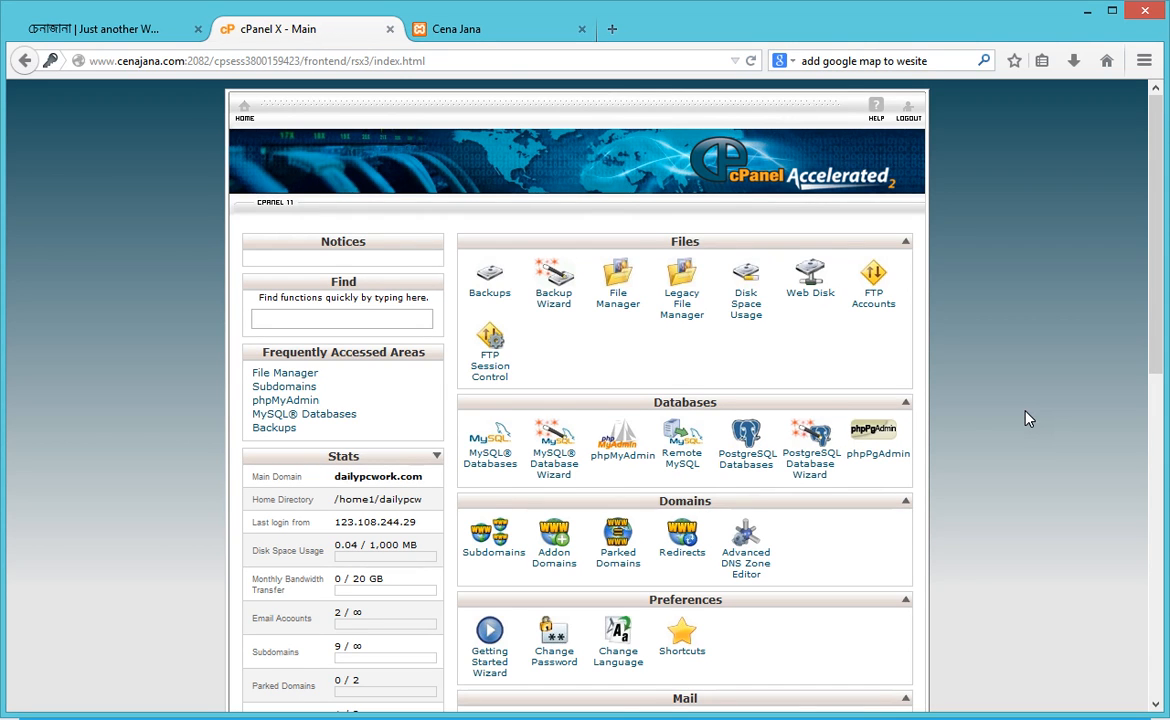
pyautogui.scroll(-7, 990, 480)
pyautogui.scroll(5, 940, 530)
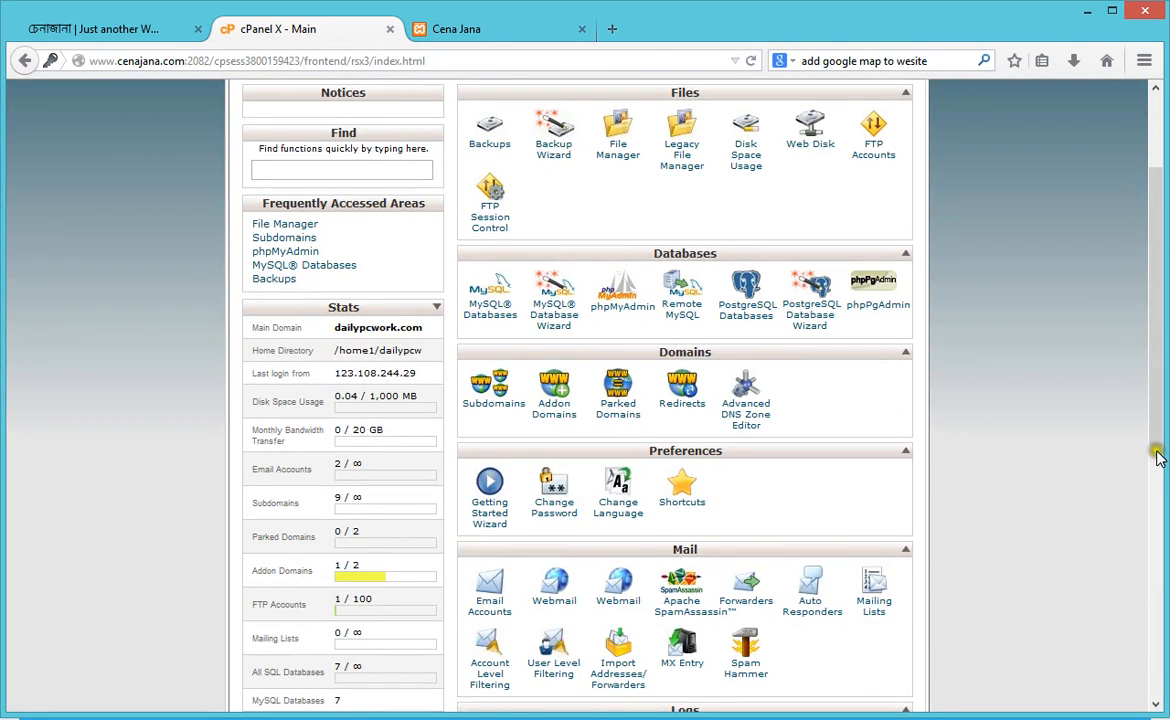
pyautogui.scroll(3, 1100, 447)
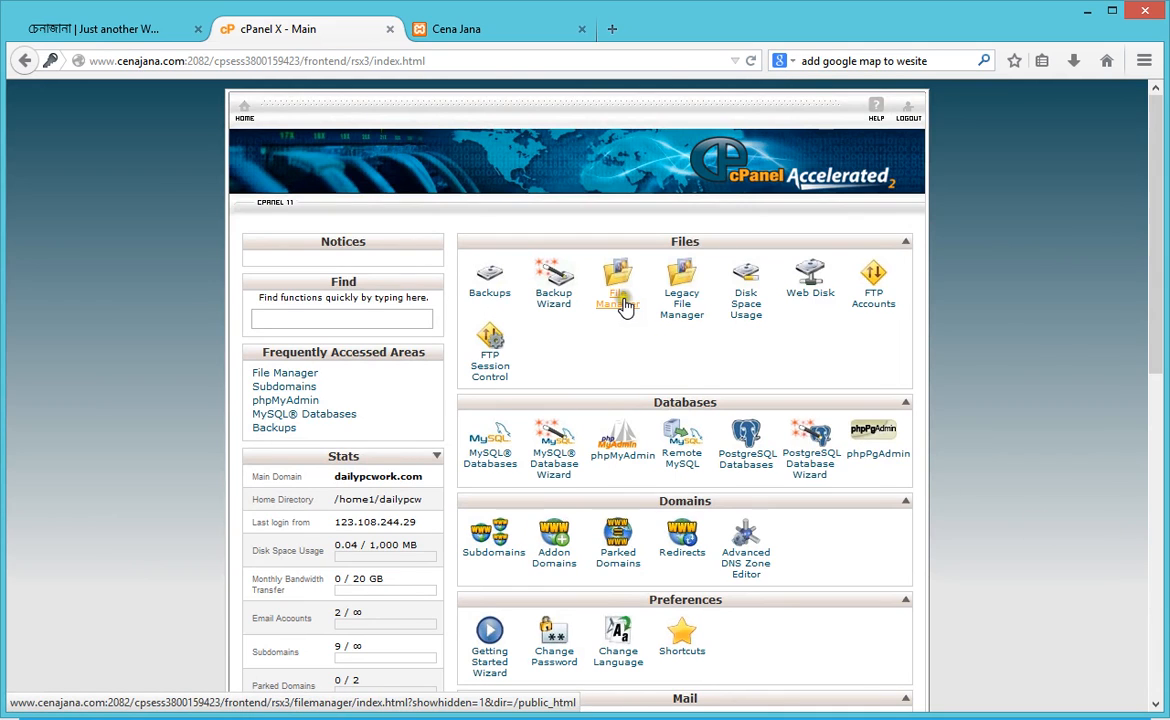
pyautogui.scroll(-10, 880, 483)
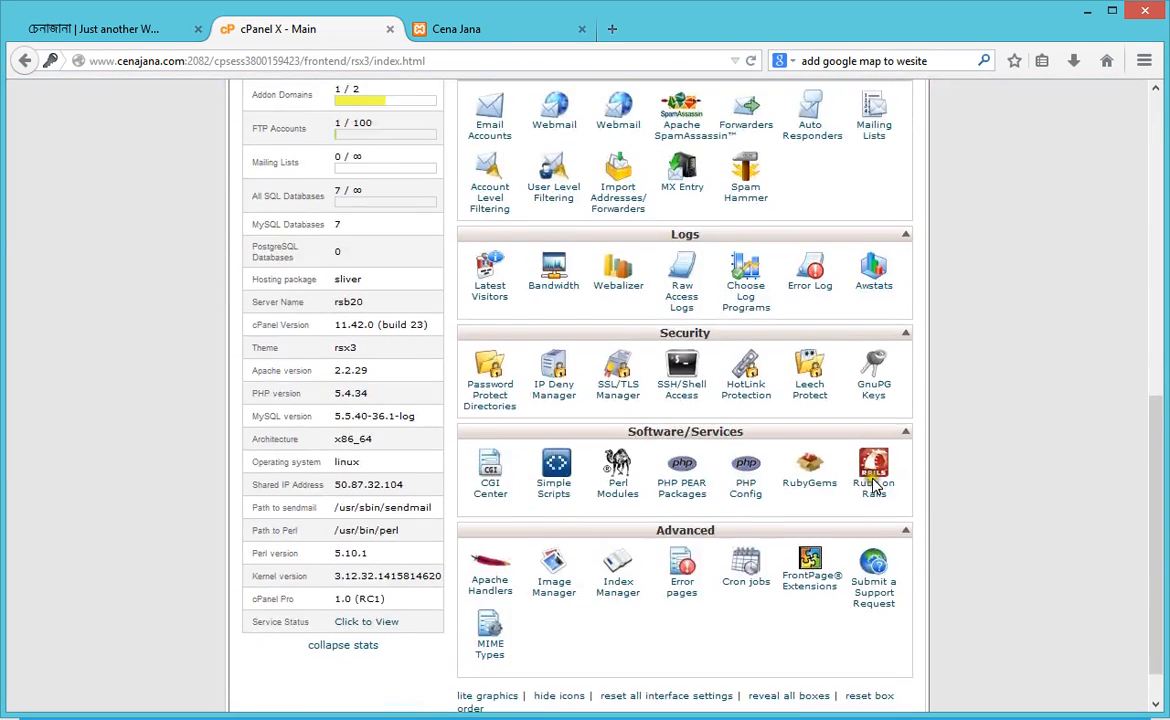
# Move the Files section below Databases and further down to below Preferences
pyautogui.scroll(10, 930, 520)
pyautogui.moveTo(668, 236); pyautogui.dragTo(674, 336)
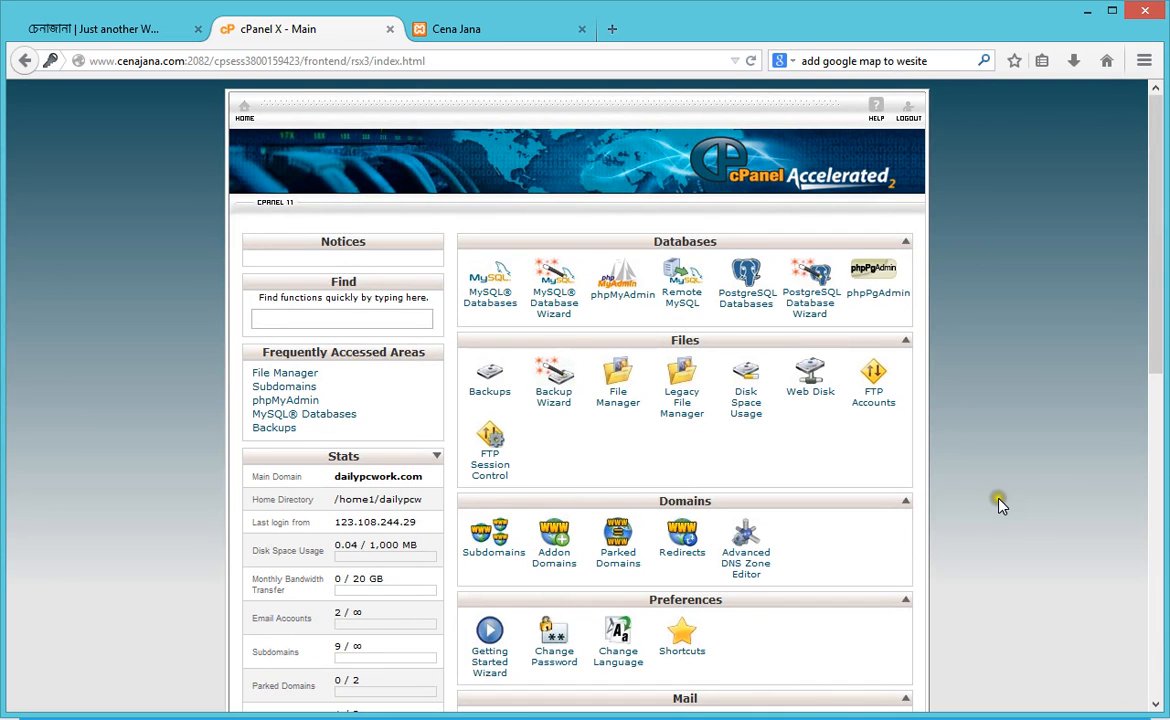
pyautogui.scroll(-2, 1005, 504)
pyautogui.moveTo(695, 235); pyautogui.dragTo(710, 441)
pyautogui.click(1157, 443)
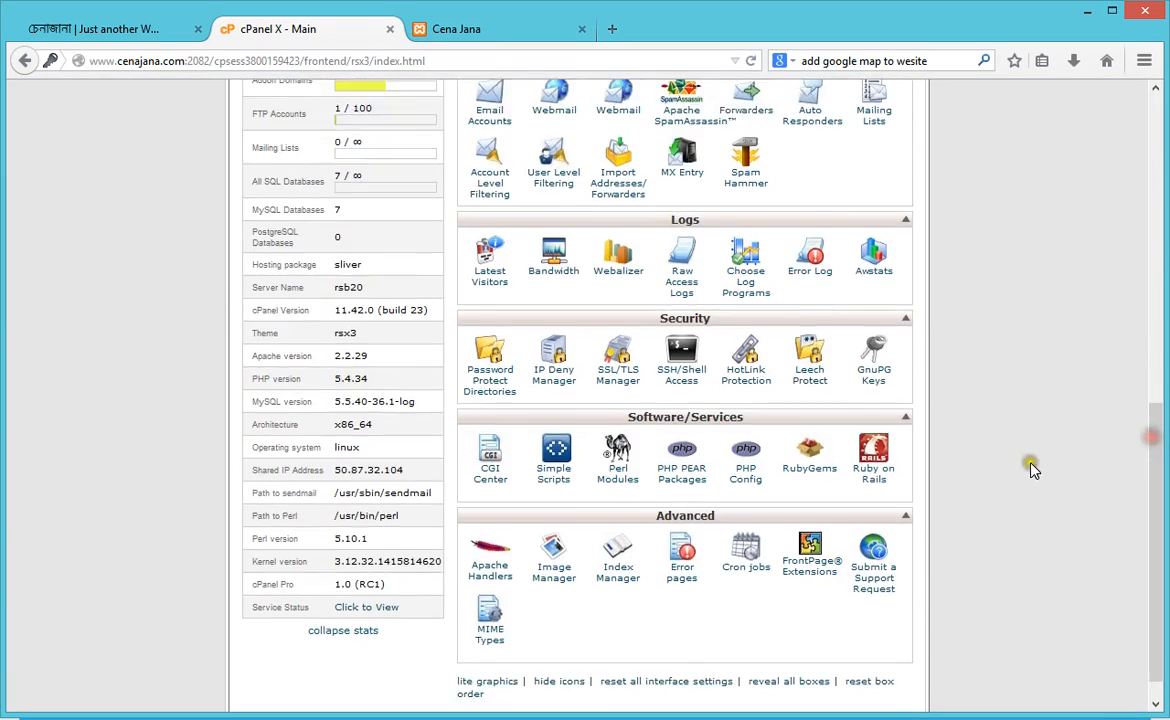
# Move the Files section back above Databases as the first section
pyautogui.scroll(6, 1033, 470)
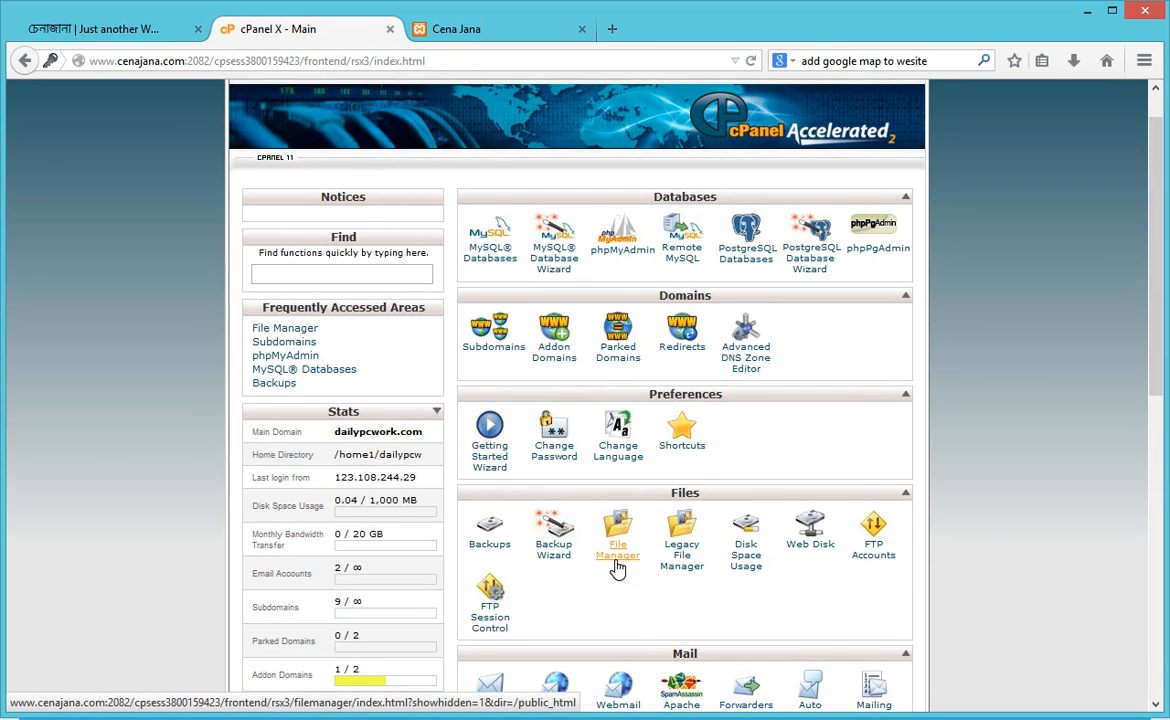
pyautogui.scroll(-6, 901, 387)
pyautogui.scroll(5, 1024, 444)
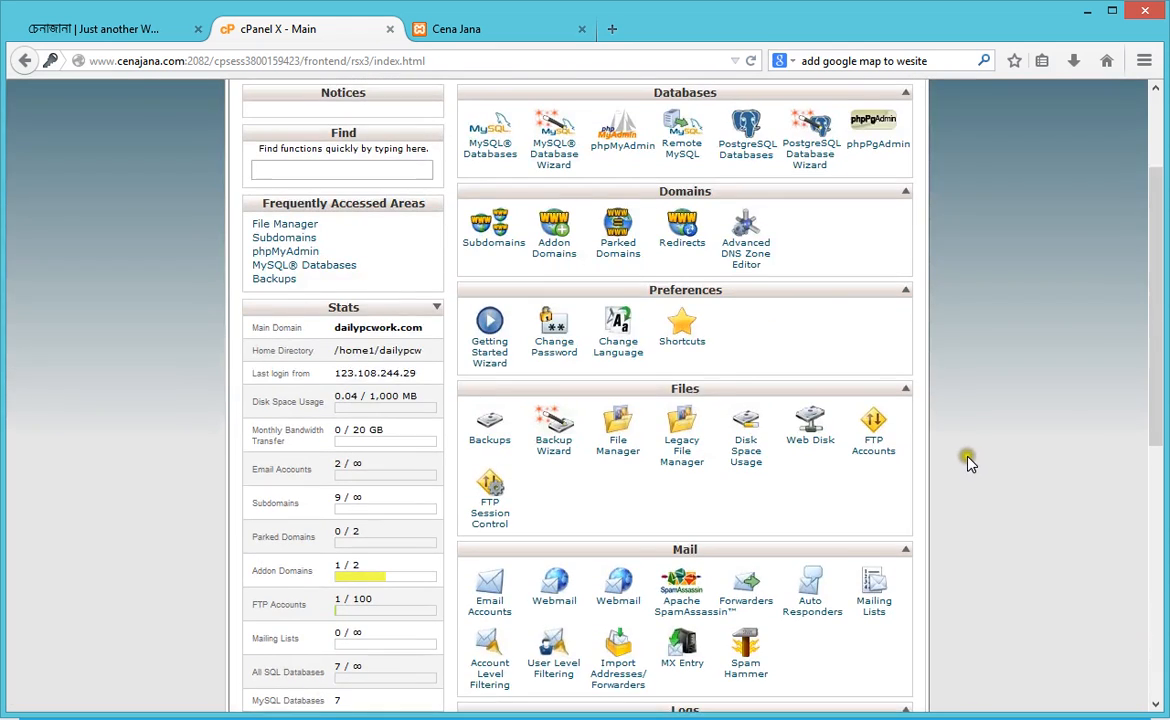
pyautogui.scroll(3, 710, 449)
pyautogui.moveTo(661, 537); pyautogui.dragTo(653, 251)
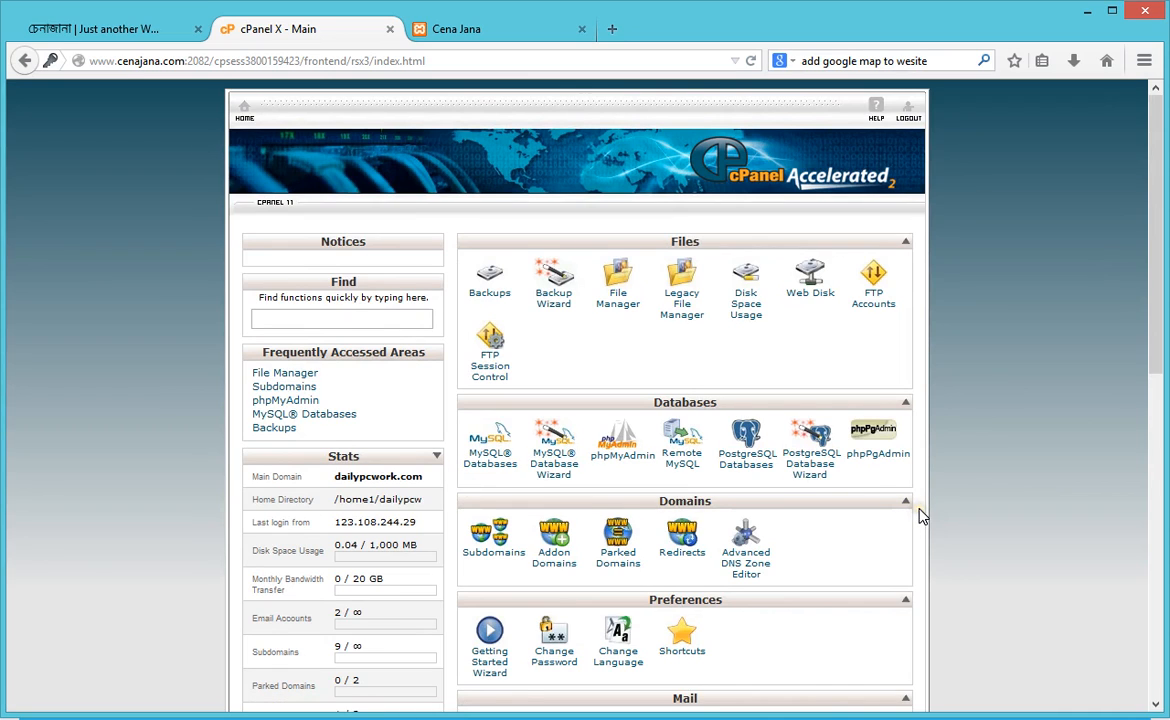
# Move the Mail section above Preferences on the control panel home page
pyautogui.scroll(-10, 494, 565)
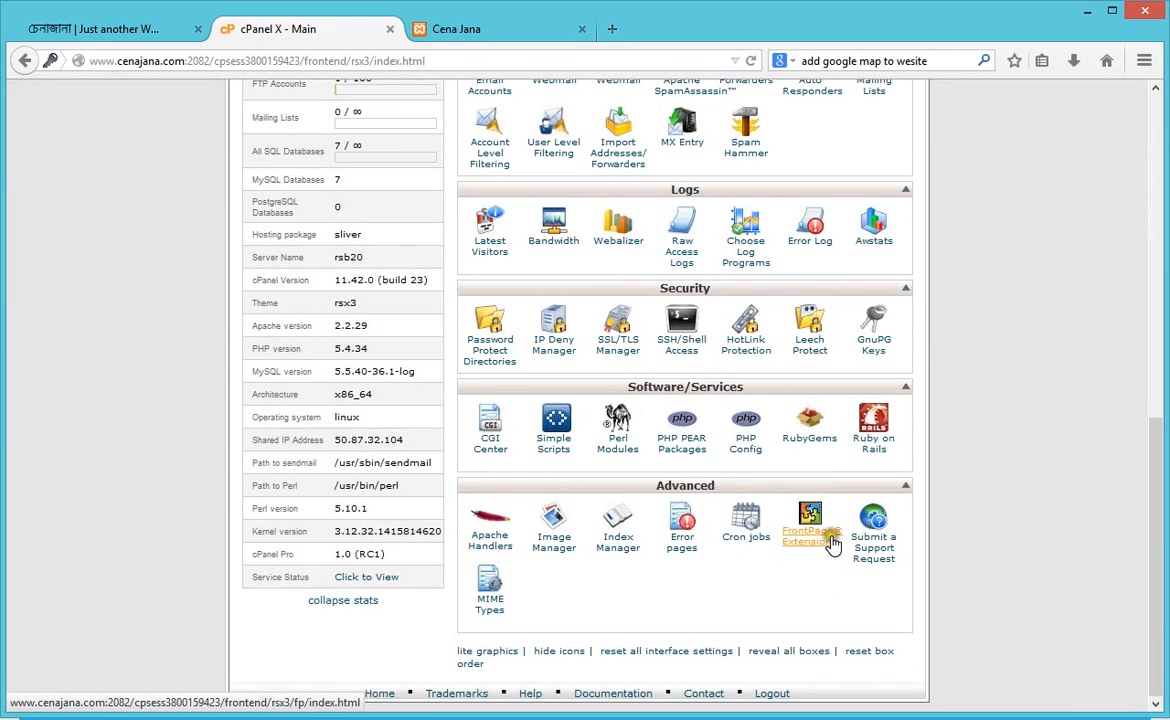
pyautogui.scroll(2, 1045, 572)
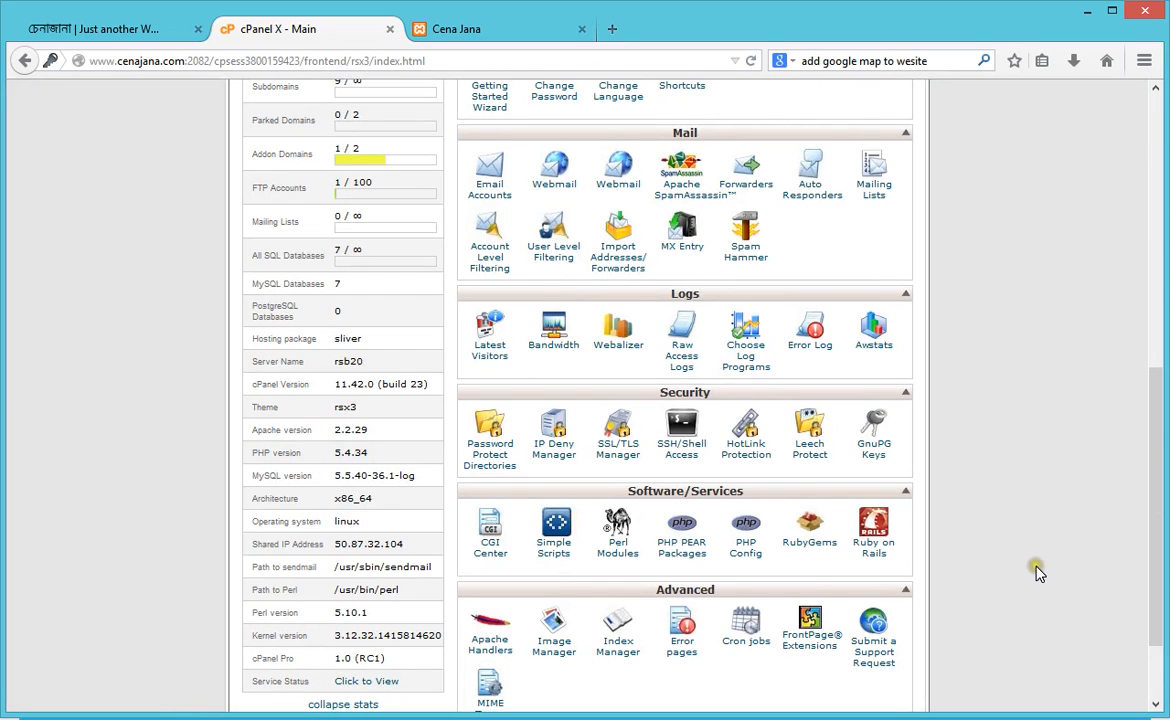
pyautogui.scroll(10, 1013, 556)
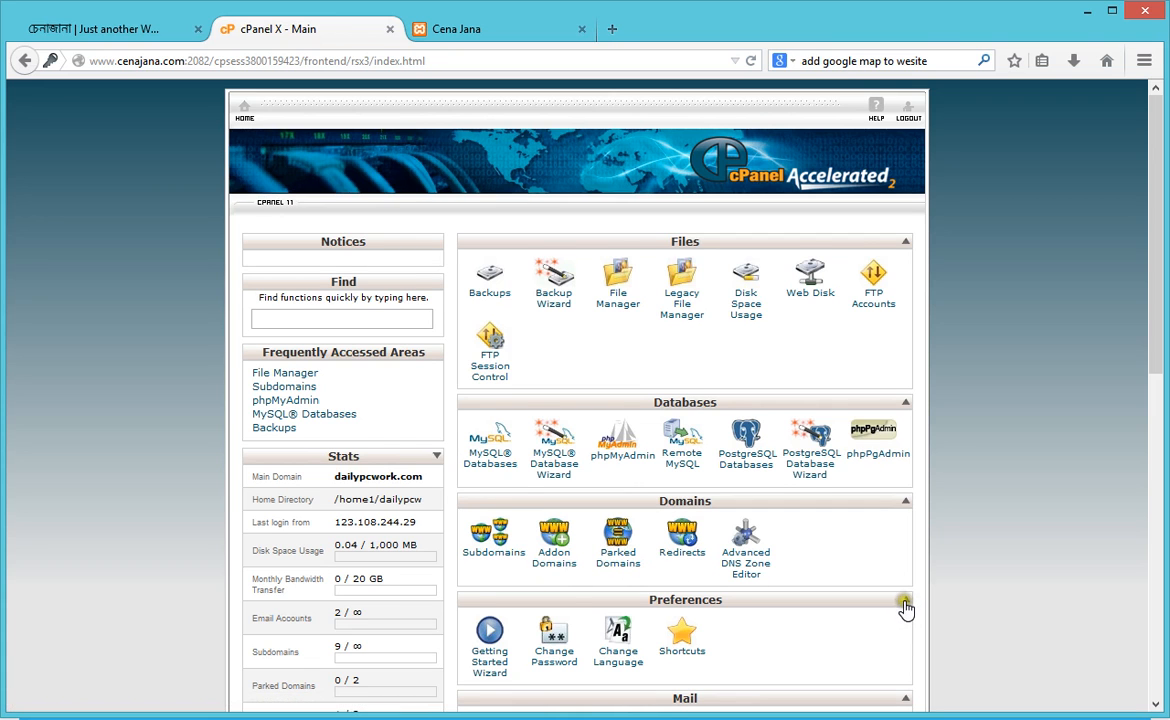
pyautogui.scroll(-4, 907, 609)
pyautogui.scroll(-6, 907, 609)
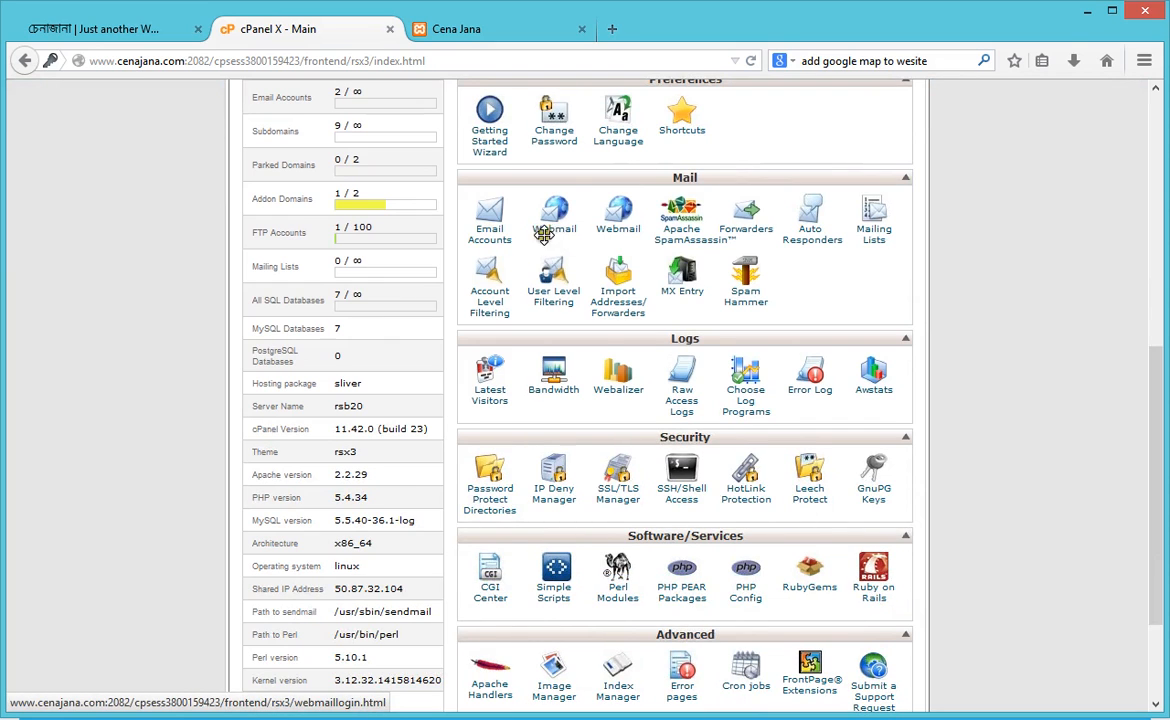
pyautogui.scroll(2, 1161, 485)
pyautogui.moveTo(605, 280); pyautogui.dragTo(664, 189)
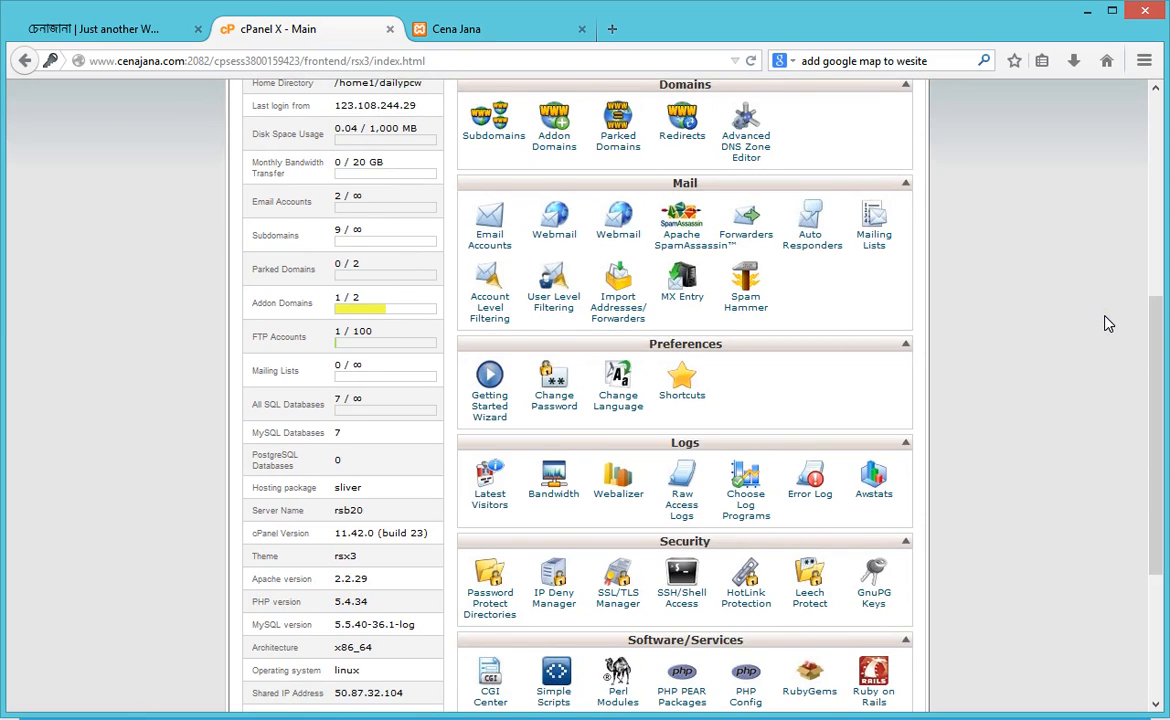
# Check the domains offered as document root and open File Manager in the Web Root (public_html/www)
pyautogui.scroll(-4, 1071, 375)
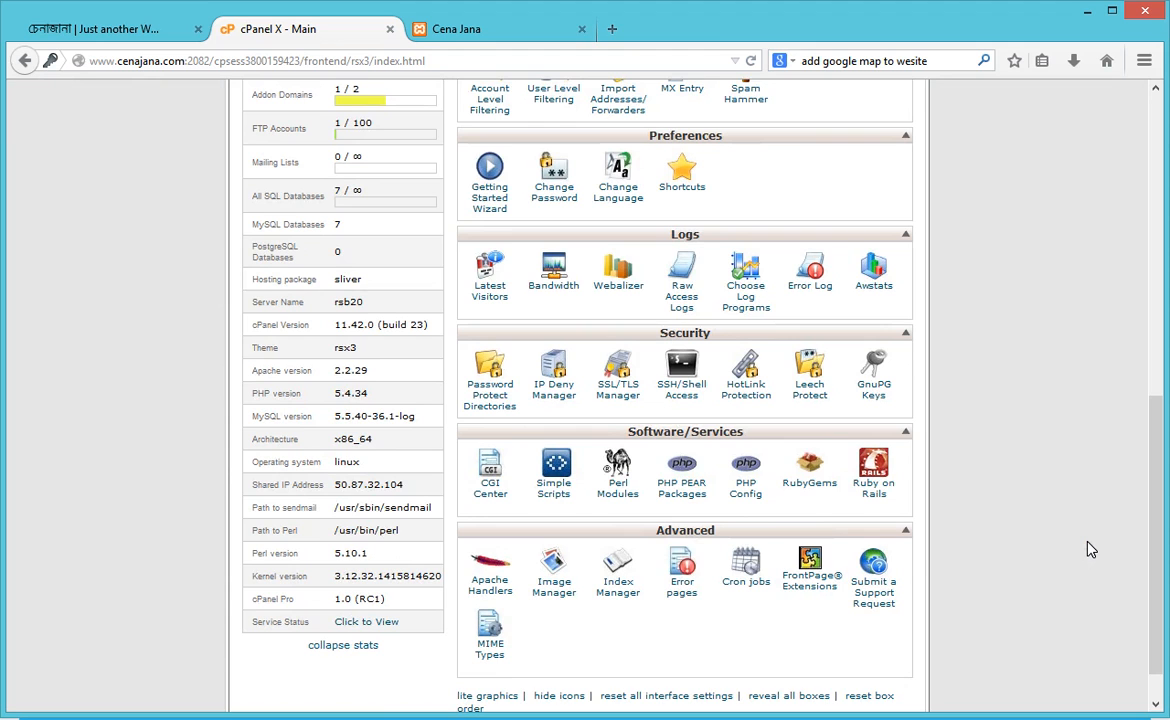
pyautogui.scroll(10, 1063, 537)
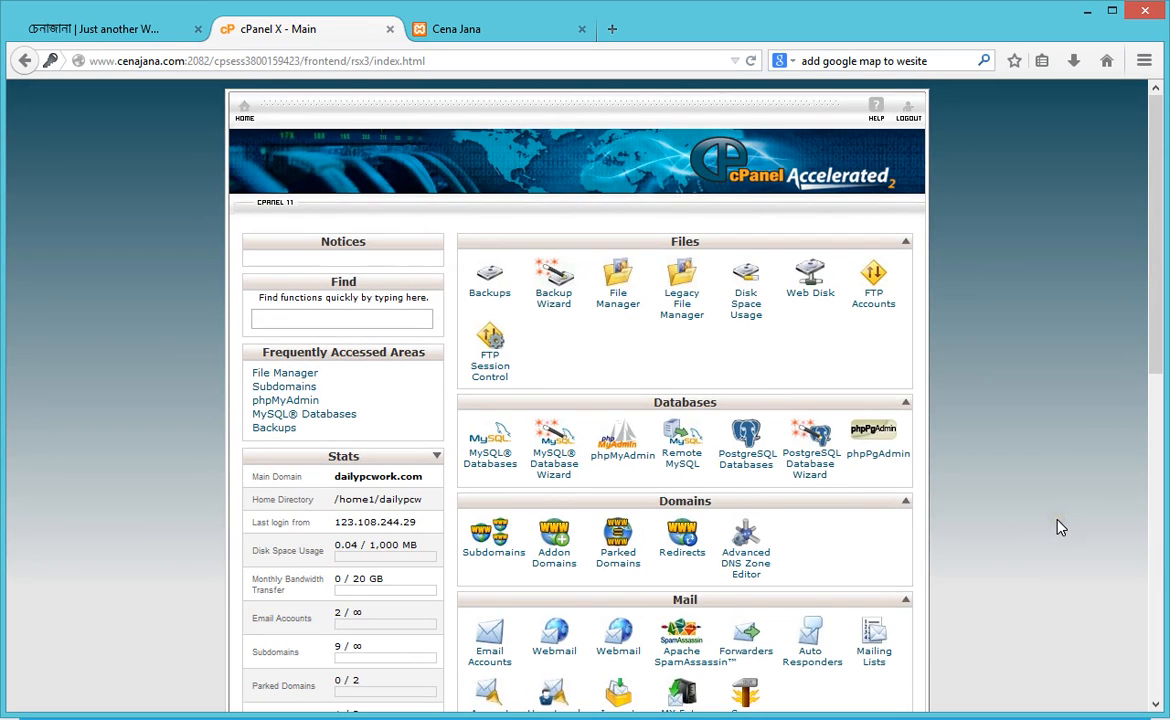
pyautogui.click(619, 300)
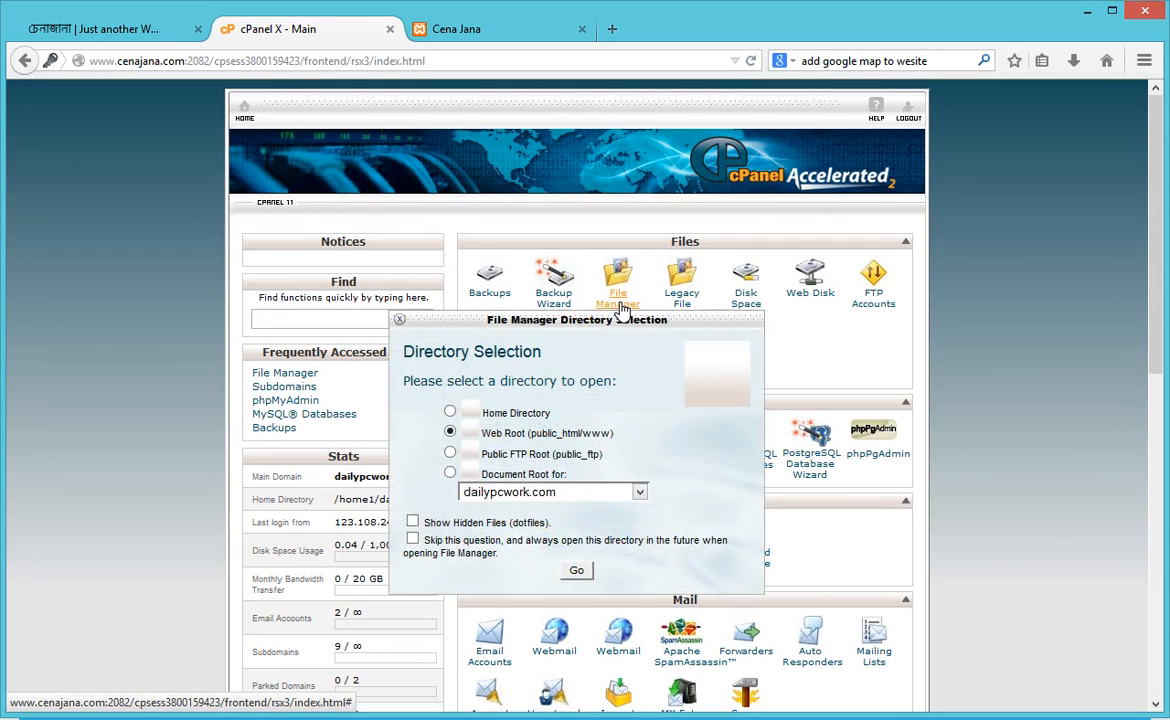
pyautogui.click(640, 492)
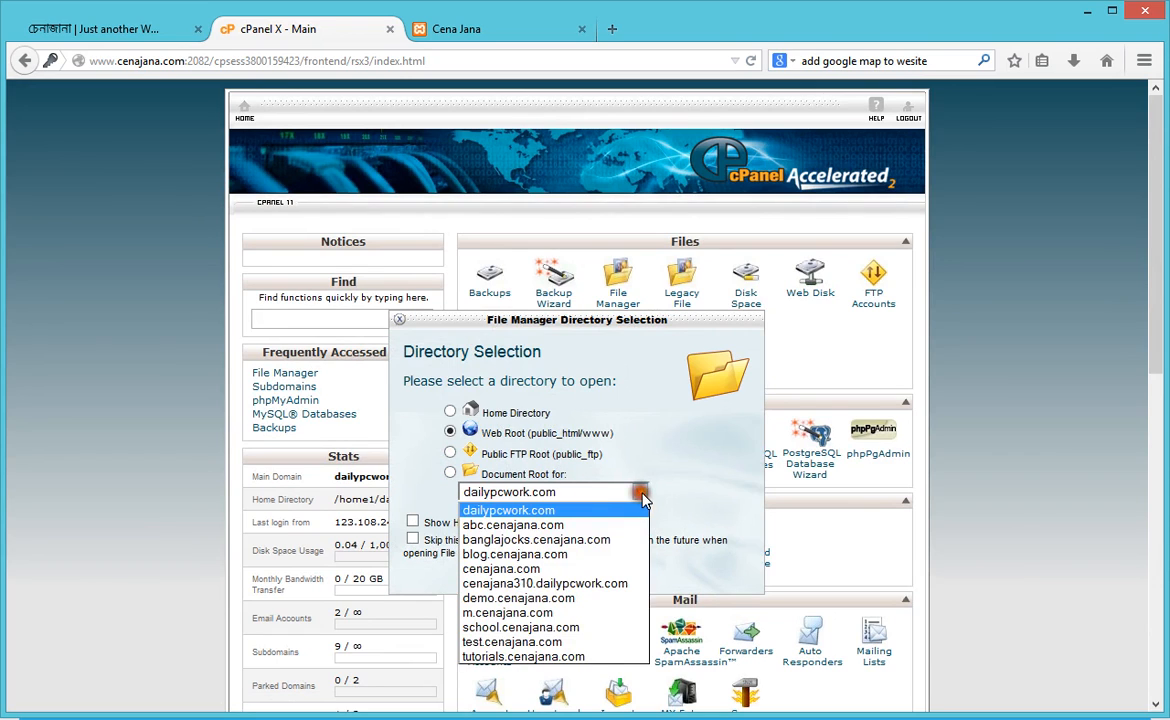
pyautogui.click(640, 492)
pyautogui.click(640, 492)
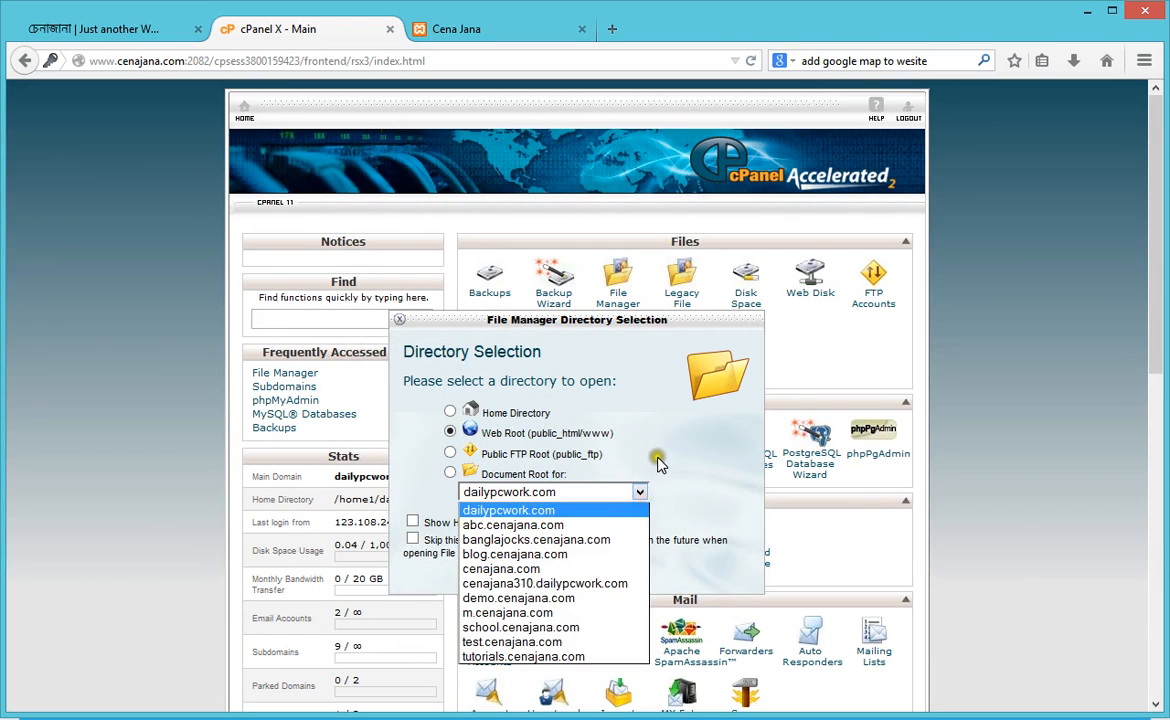
pyautogui.click(640, 492)
pyautogui.click(578, 570)
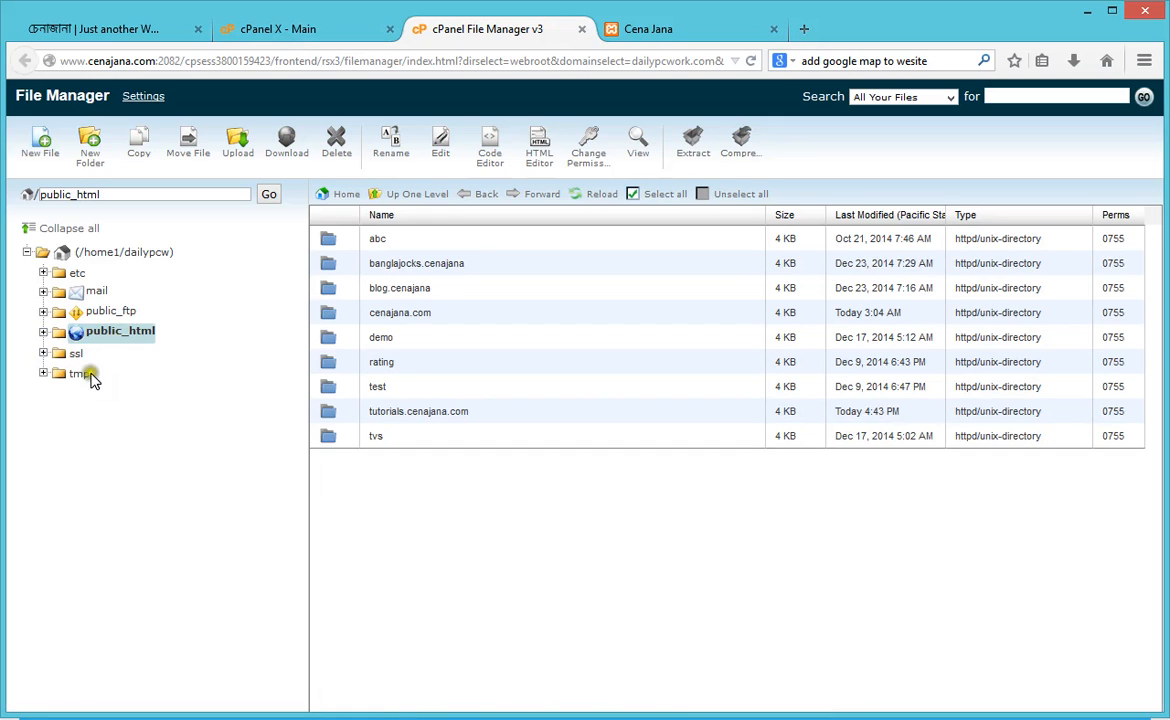
# Expand public_html in the folder tree and select the cenajana.com folder in the file list
pyautogui.click(84, 337)
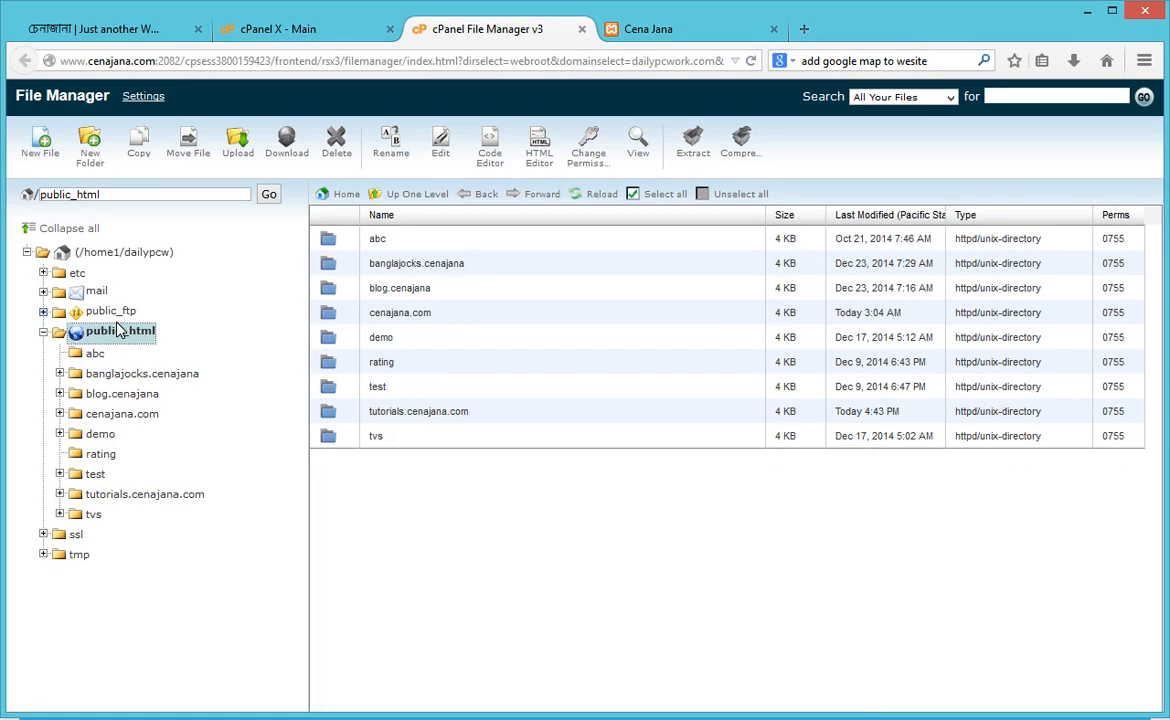
pyautogui.click(341, 505)
pyautogui.click(326, 312)
pyautogui.click(405, 569)
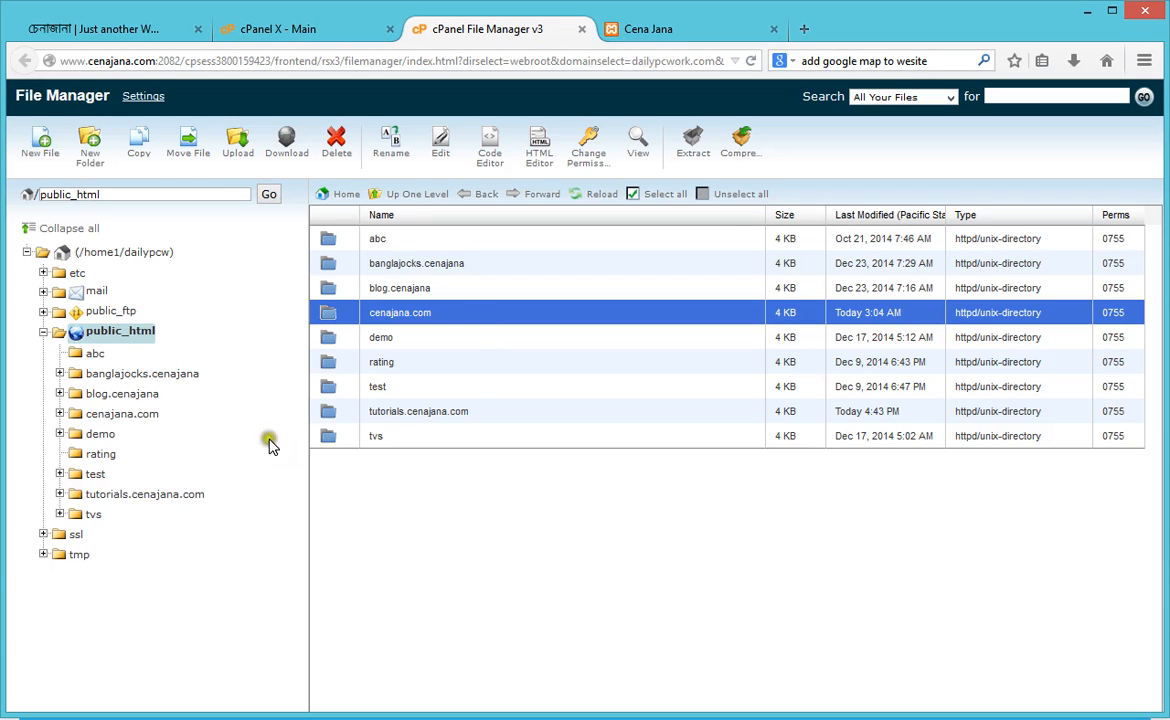
# Create a folder named new in /public_html and open it
pyautogui.click(420, 564)
pyautogui.click(78, 152)
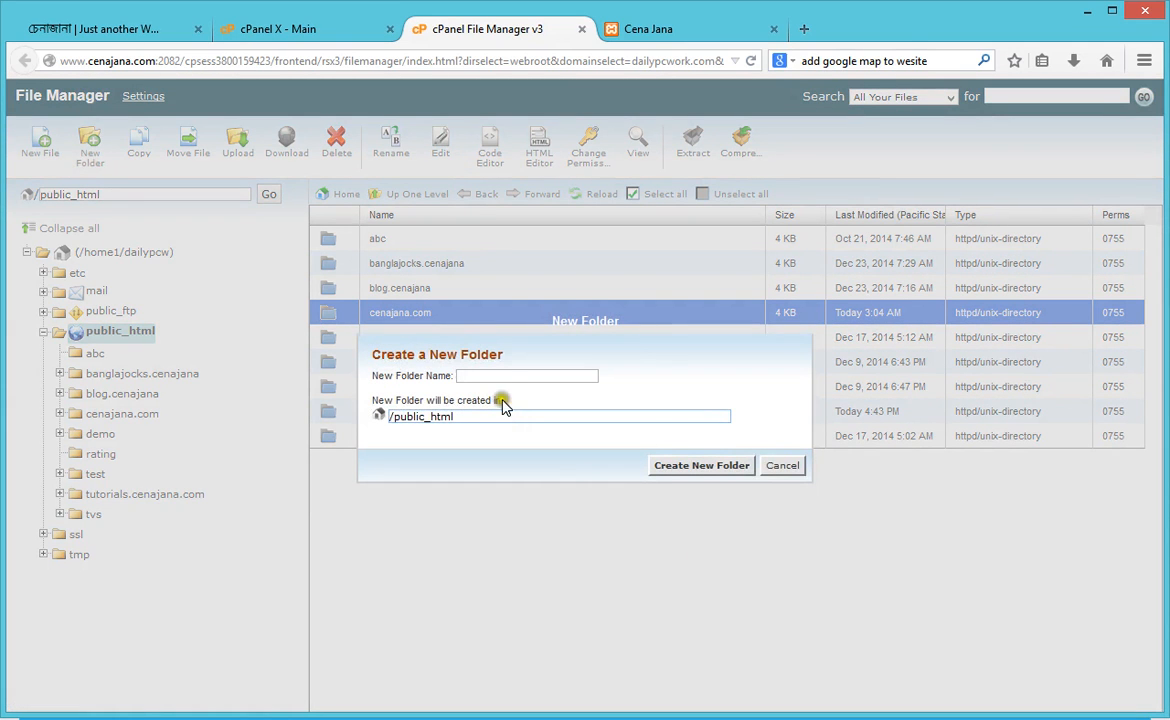
pyautogui.click(501, 376)
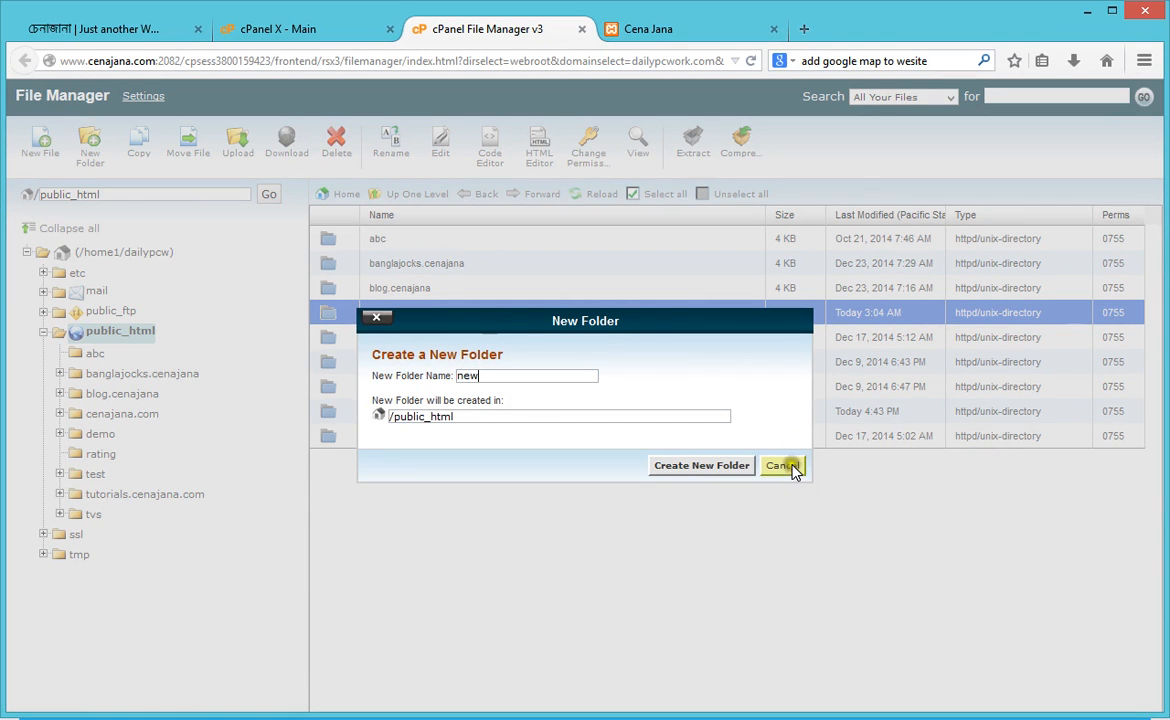
pyautogui.click(694, 468)
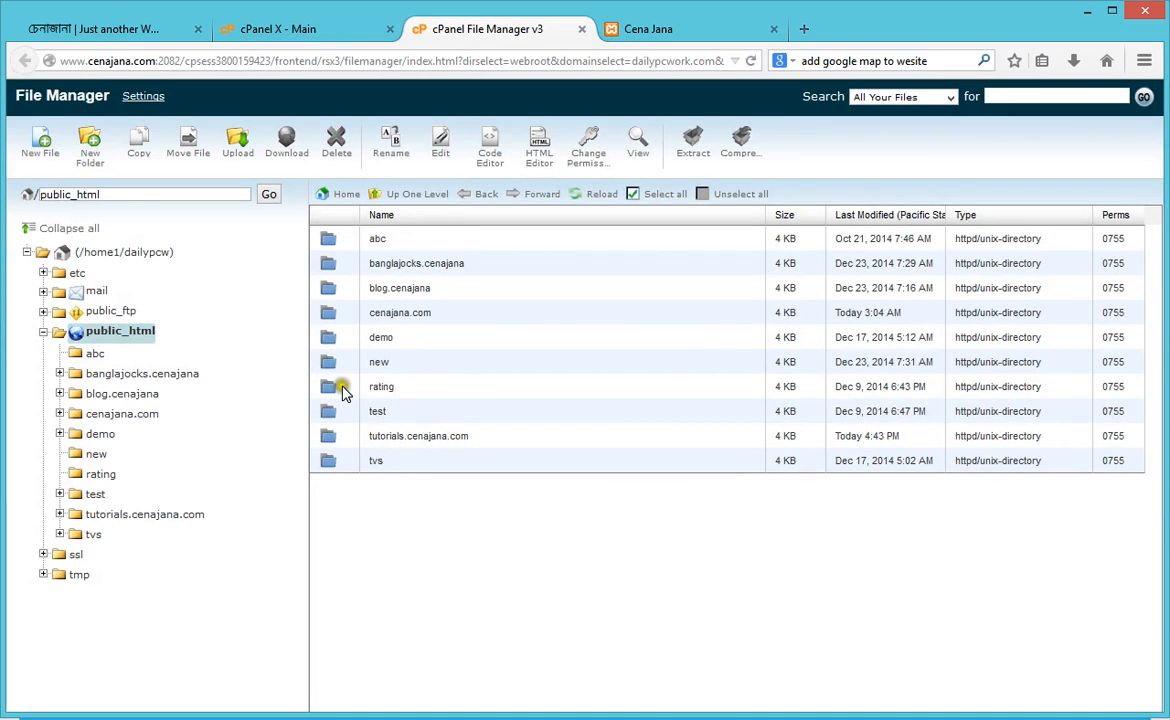
pyautogui.doubleClick(331, 363)
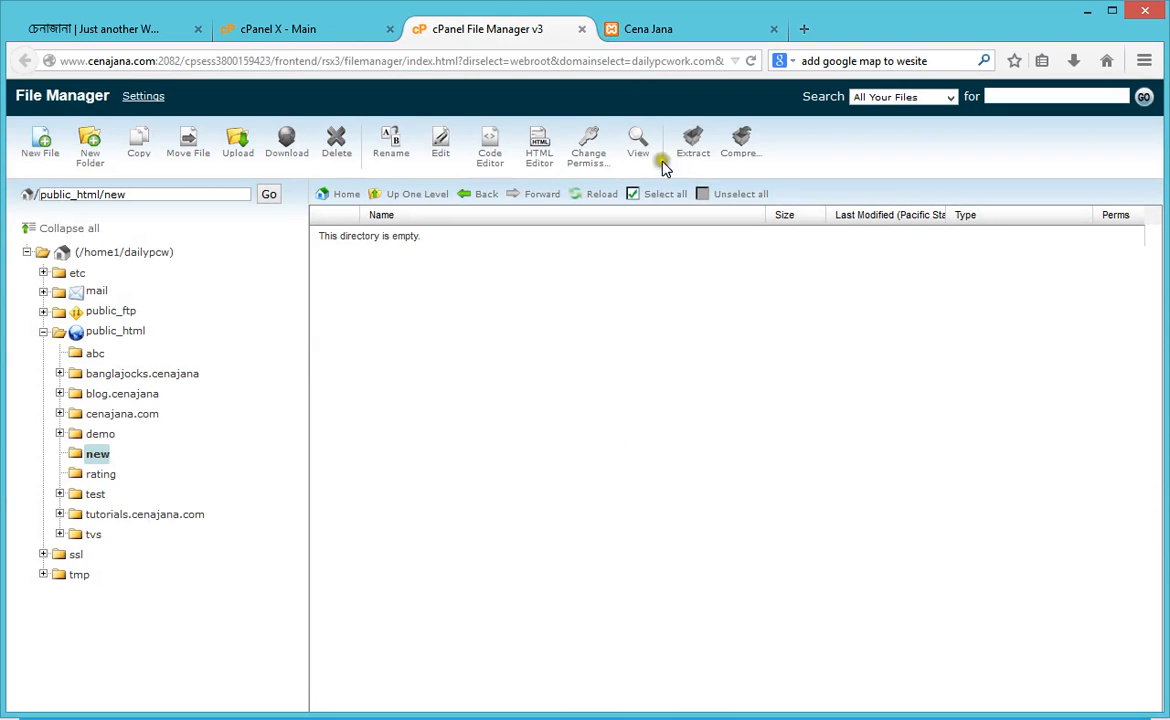
# View the local site at localhost/cenajana/index.php, including its sign-up page, and return to its home page
pyautogui.click(676, 29)
pyautogui.click(258, 56)
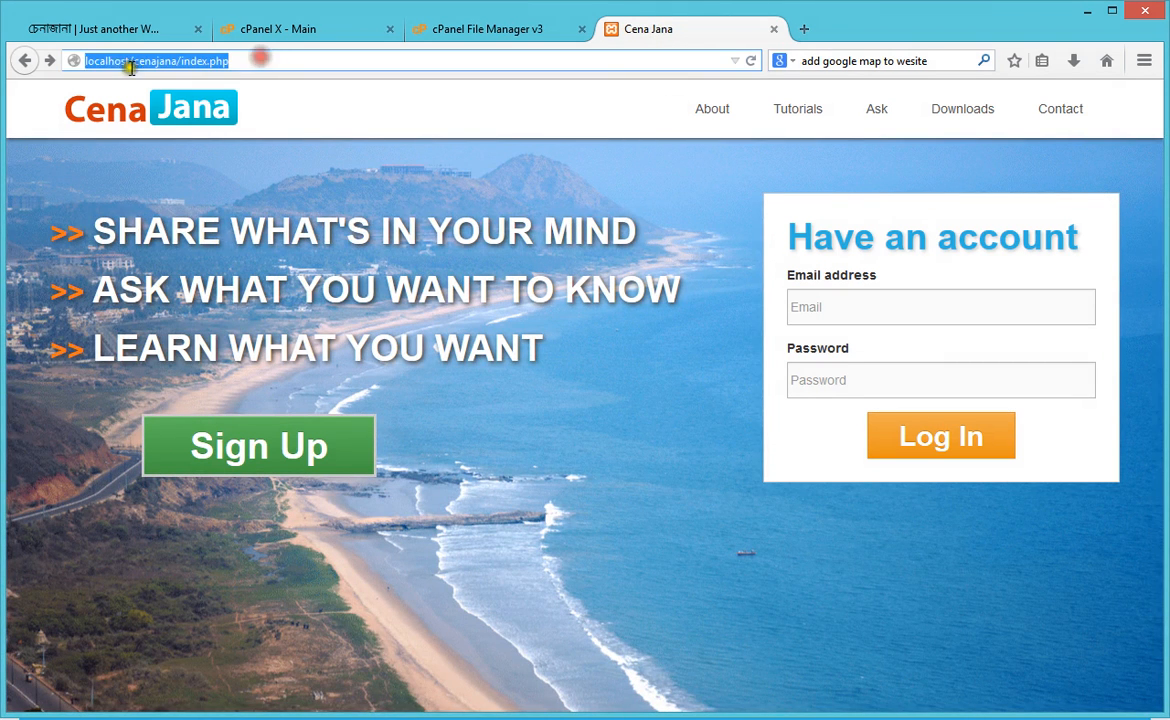
pyautogui.click(92, 58)
pyautogui.moveTo(258, 60); pyautogui.dragTo(78, 68)
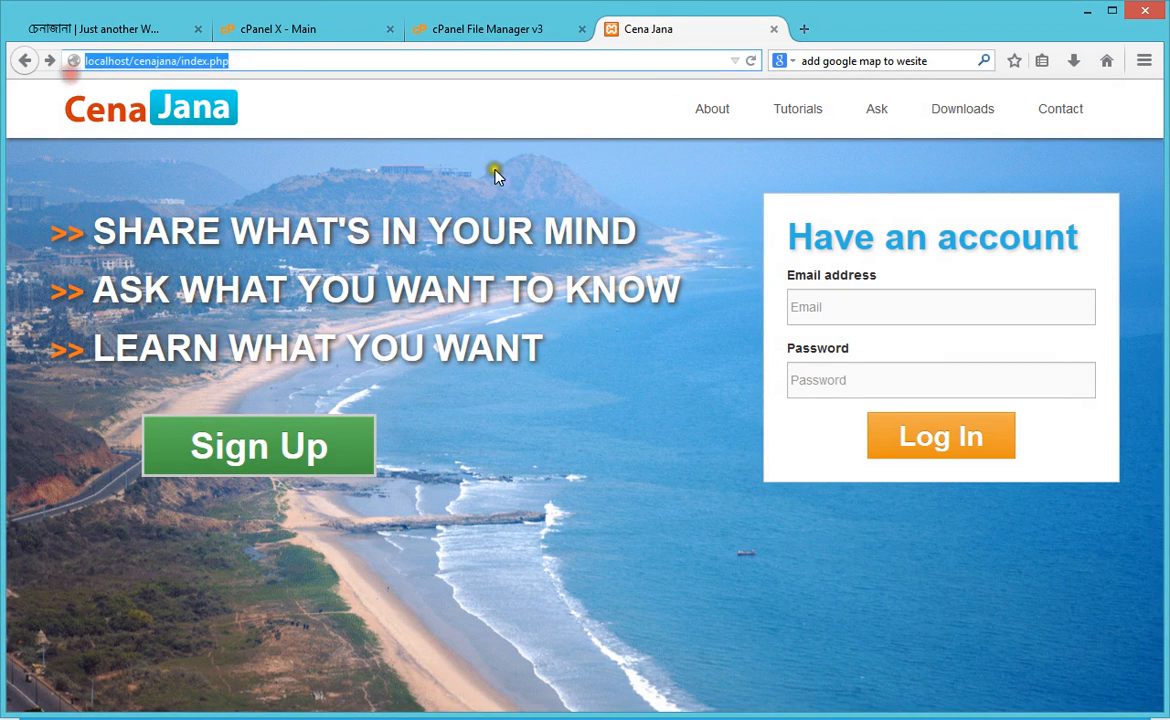
pyautogui.click(492, 122)
pyautogui.click(268, 447)
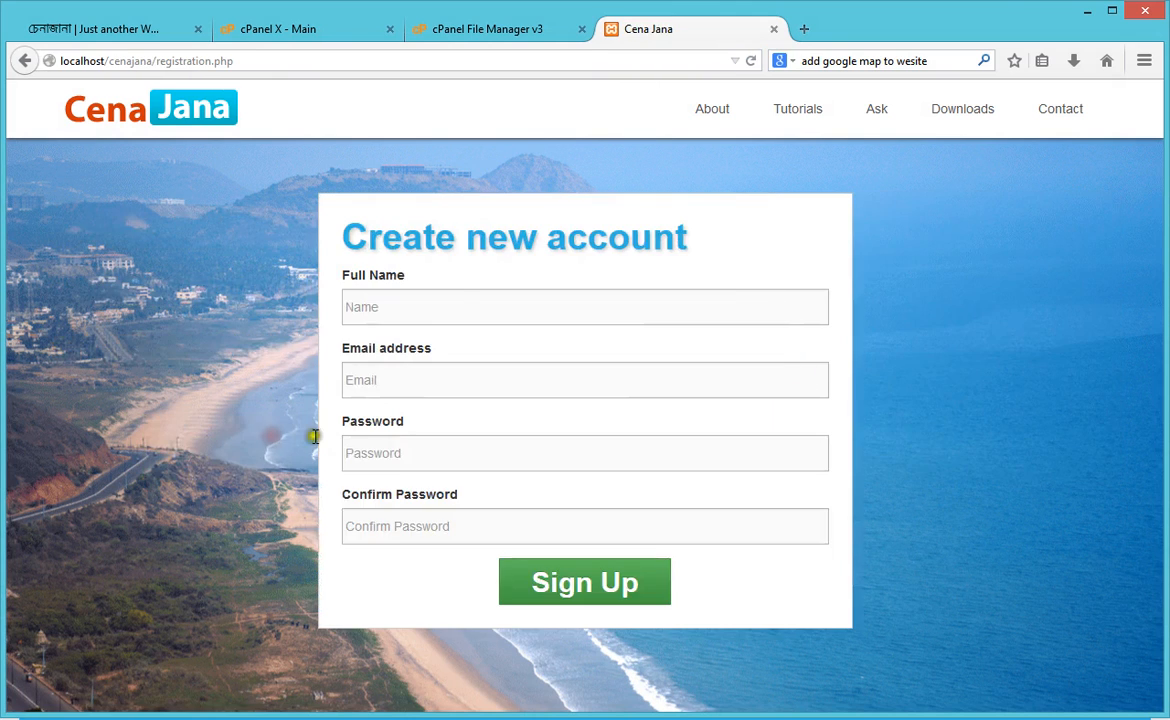
pyautogui.click(457, 298)
pyautogui.click(166, 116)
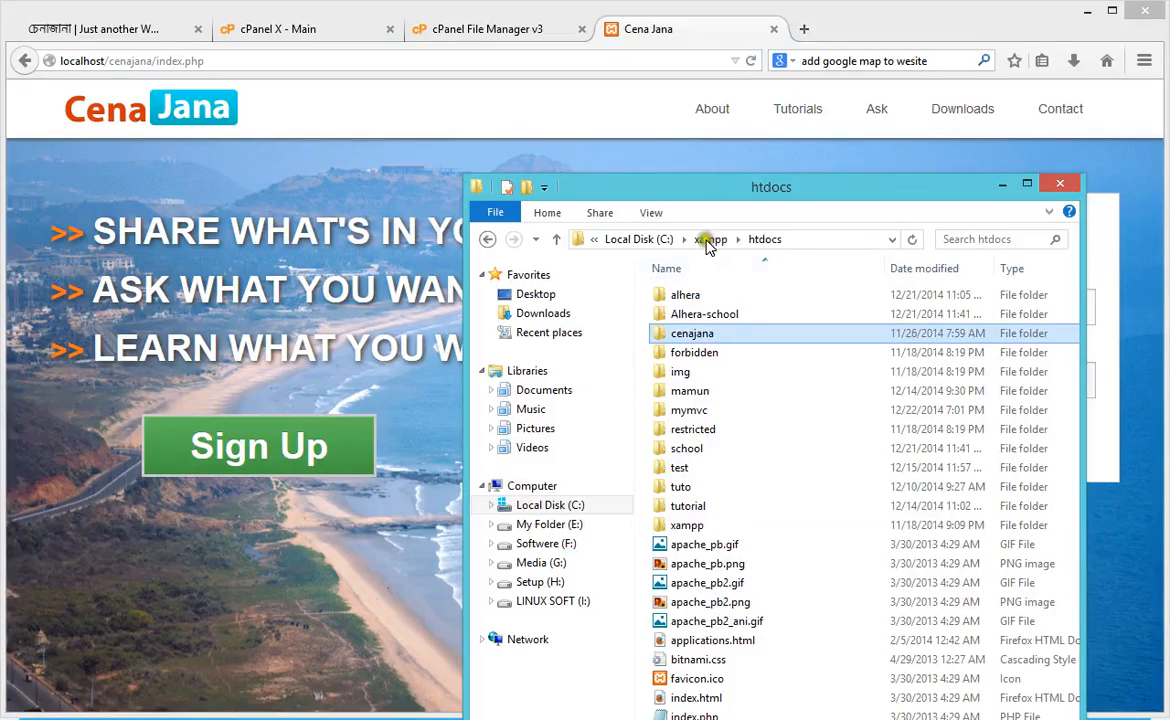
# Browse from the xampp folder through htdocs into the cenajana project folder in File Explorer
pyautogui.click(710, 239)
pyautogui.doubleClick(688, 371)
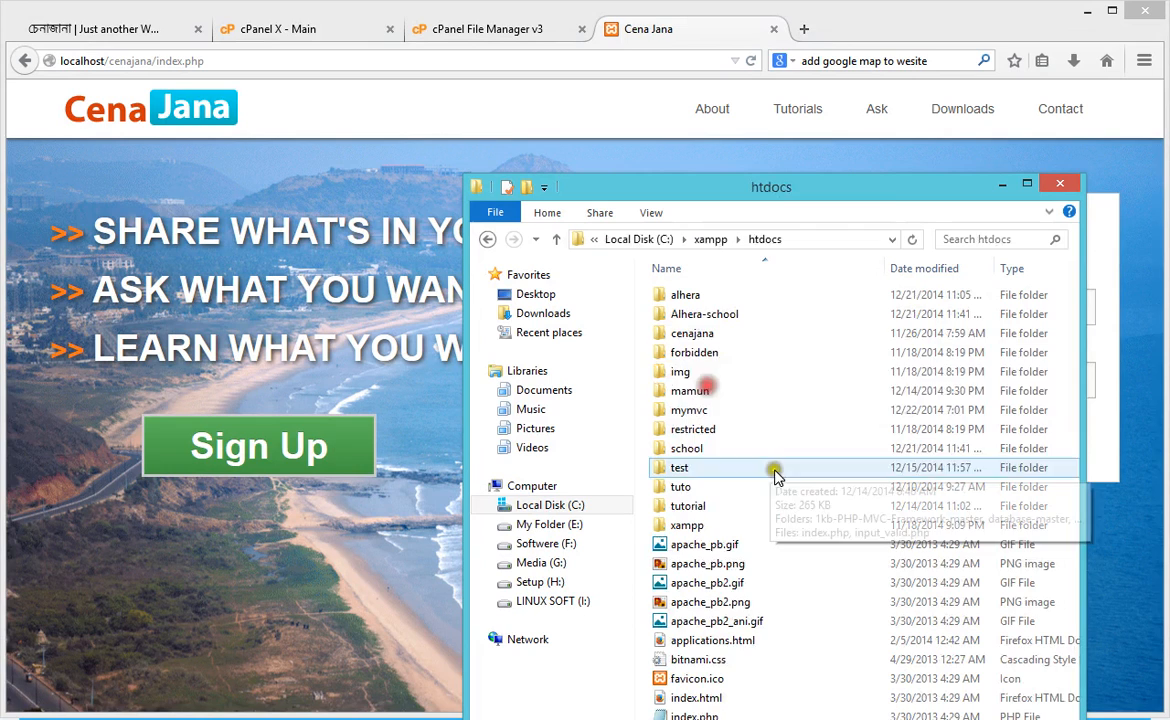
pyautogui.doubleClick(695, 334)
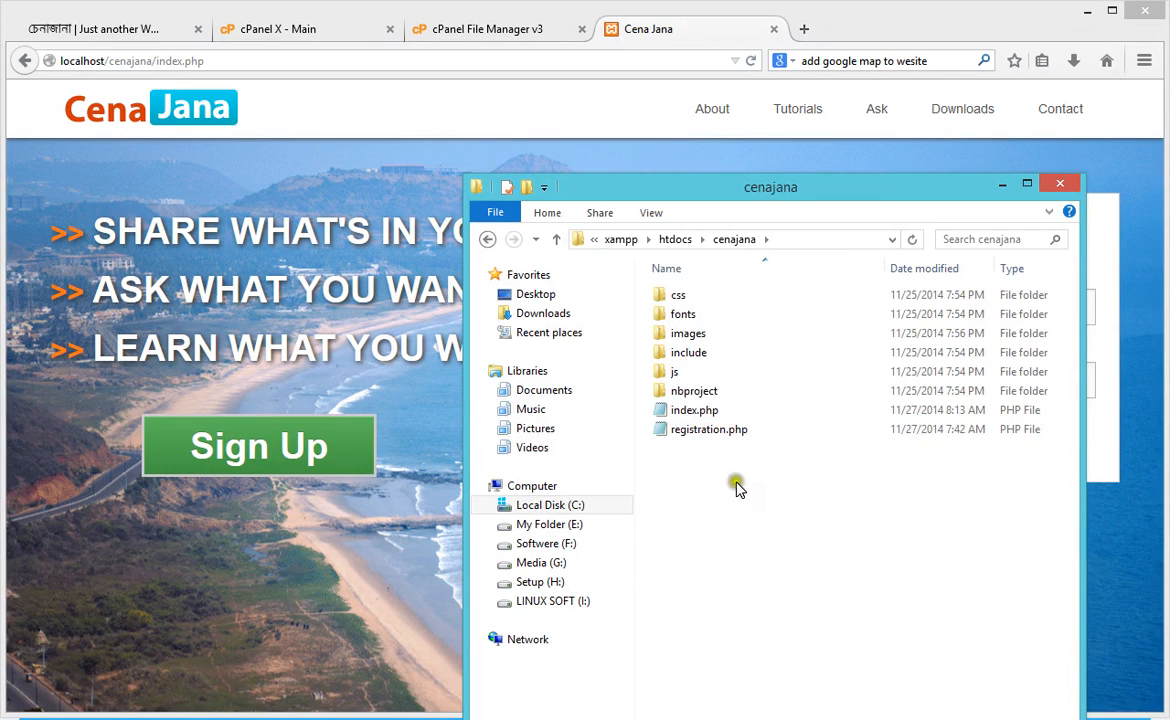
# Go back to htdocs, compress the cenajana folder into cenajana.zip and select the archive
pyautogui.click(675, 239)
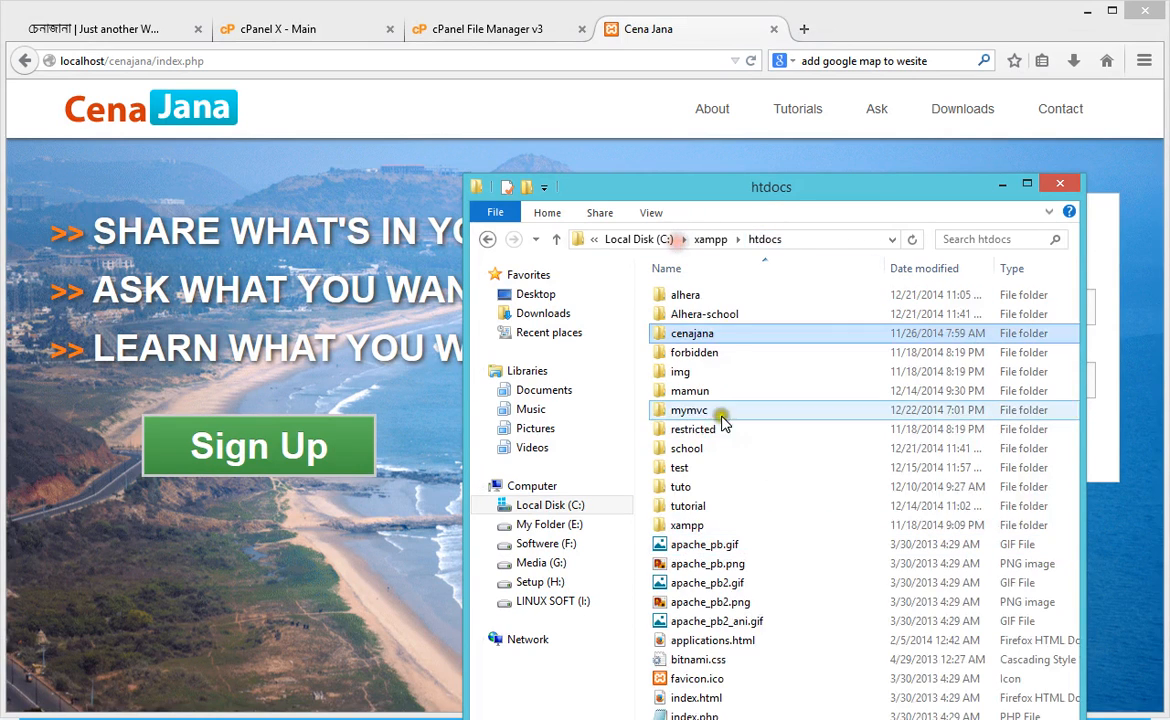
pyautogui.rightClick(697, 342)
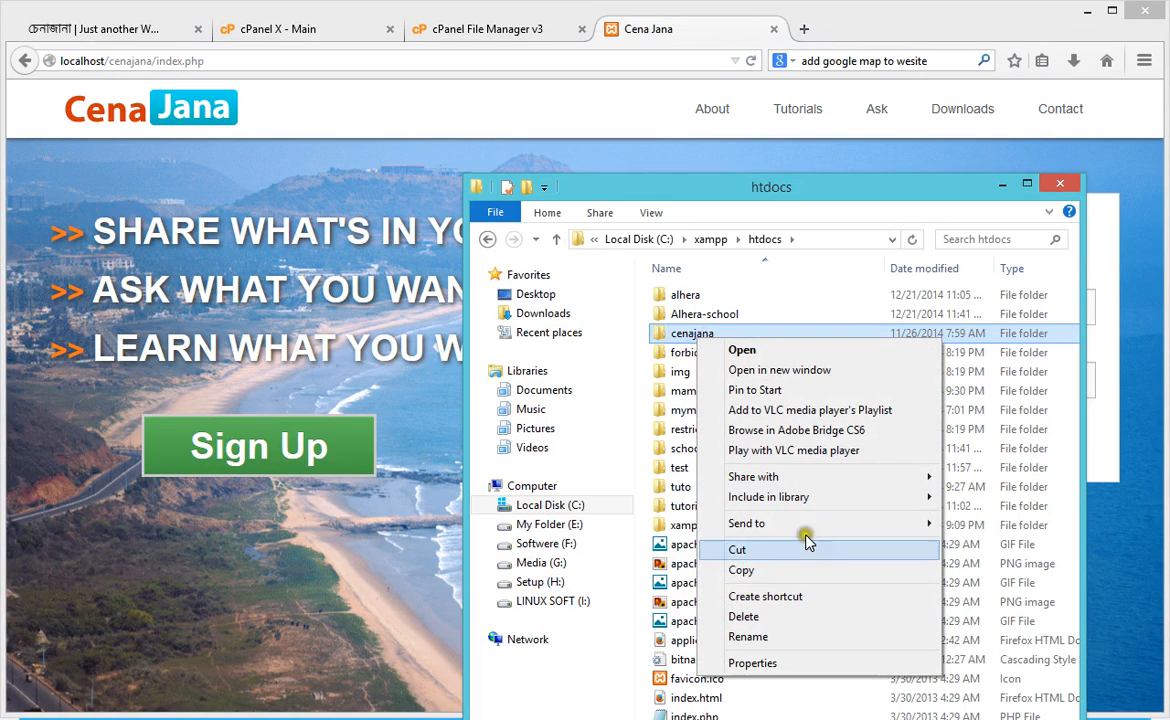
pyautogui.moveTo(789, 524)
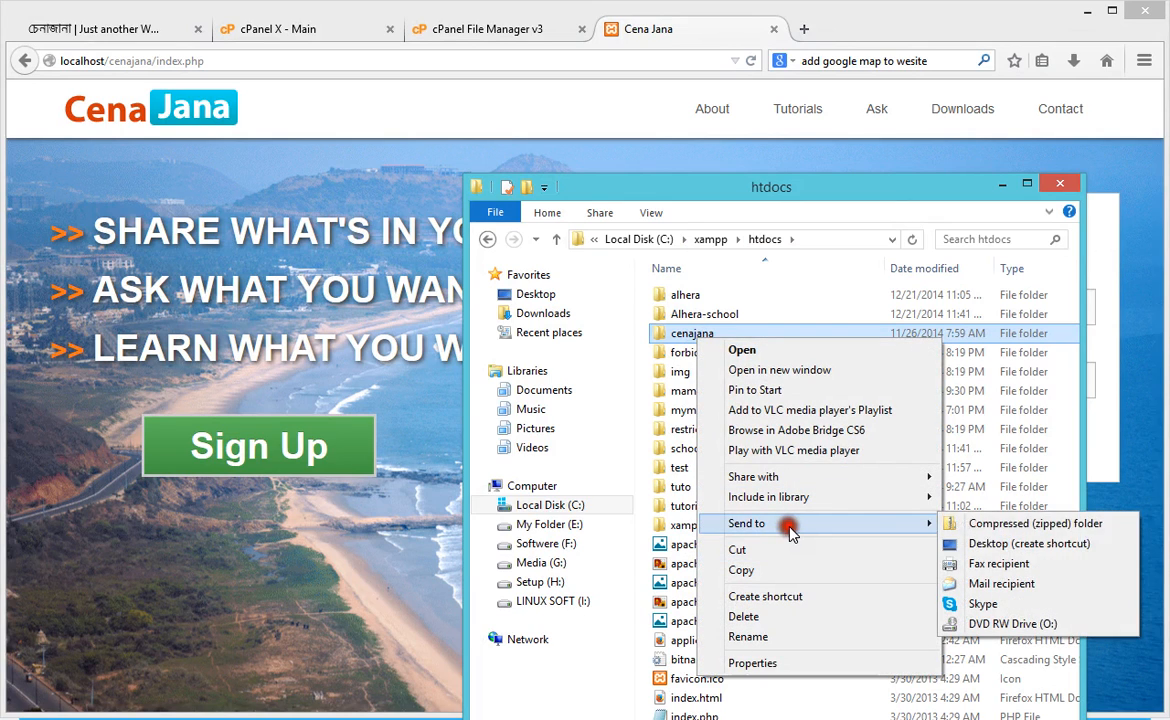
pyautogui.click(1003, 527)
pyautogui.press('Return')
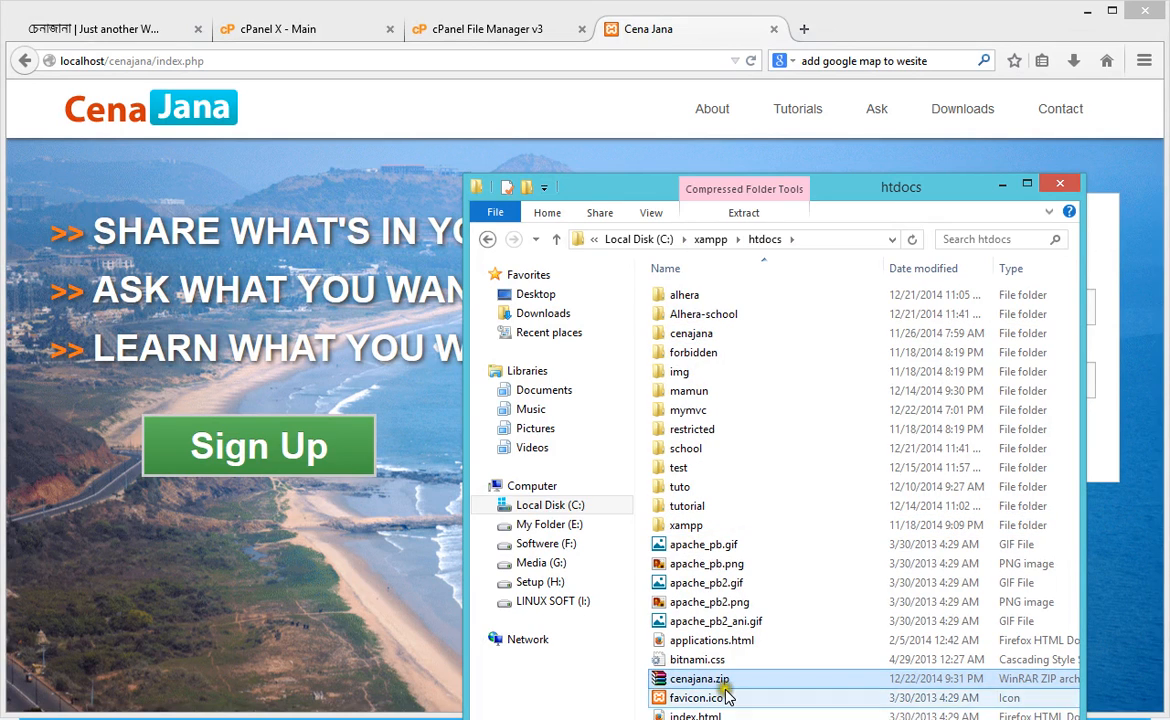
pyautogui.click(726, 684)
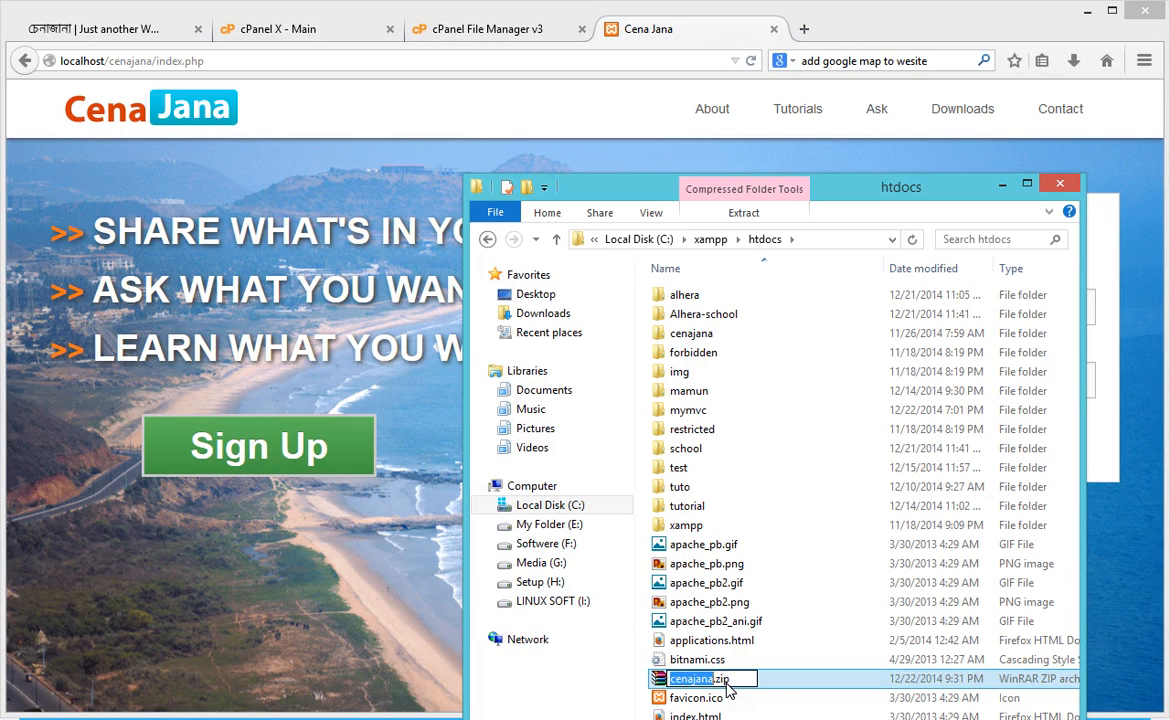
pyautogui.click(800, 678)
pyautogui.click(734, 714)
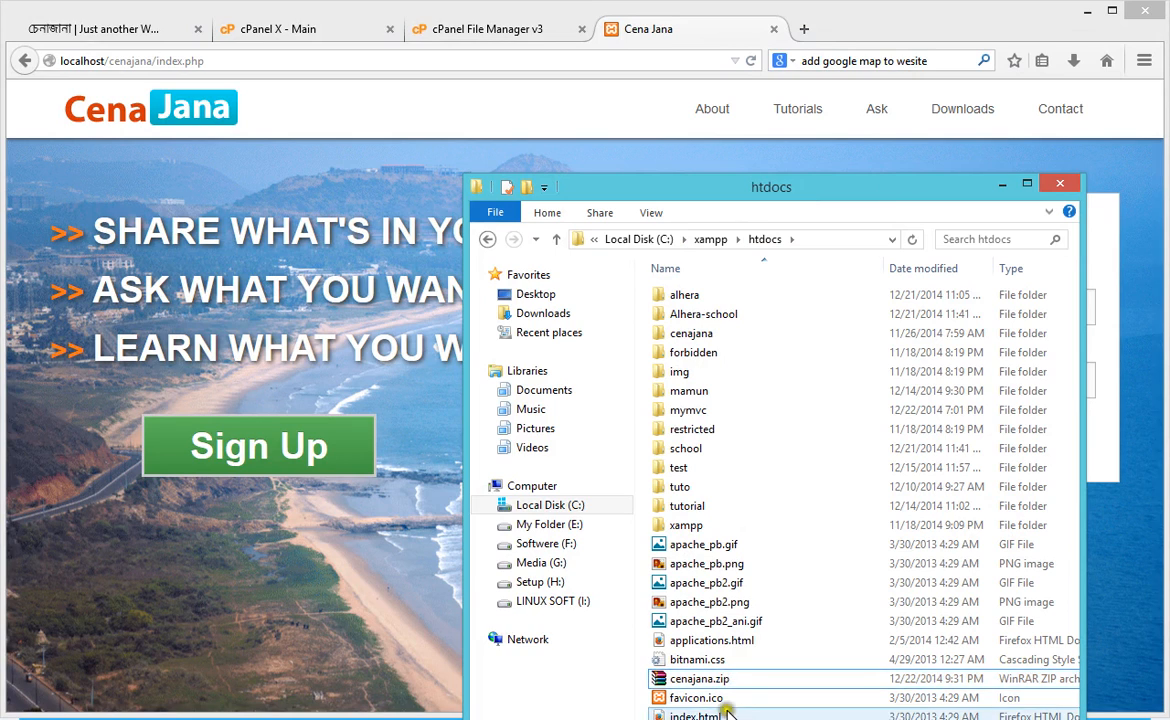
pyautogui.click(726, 685)
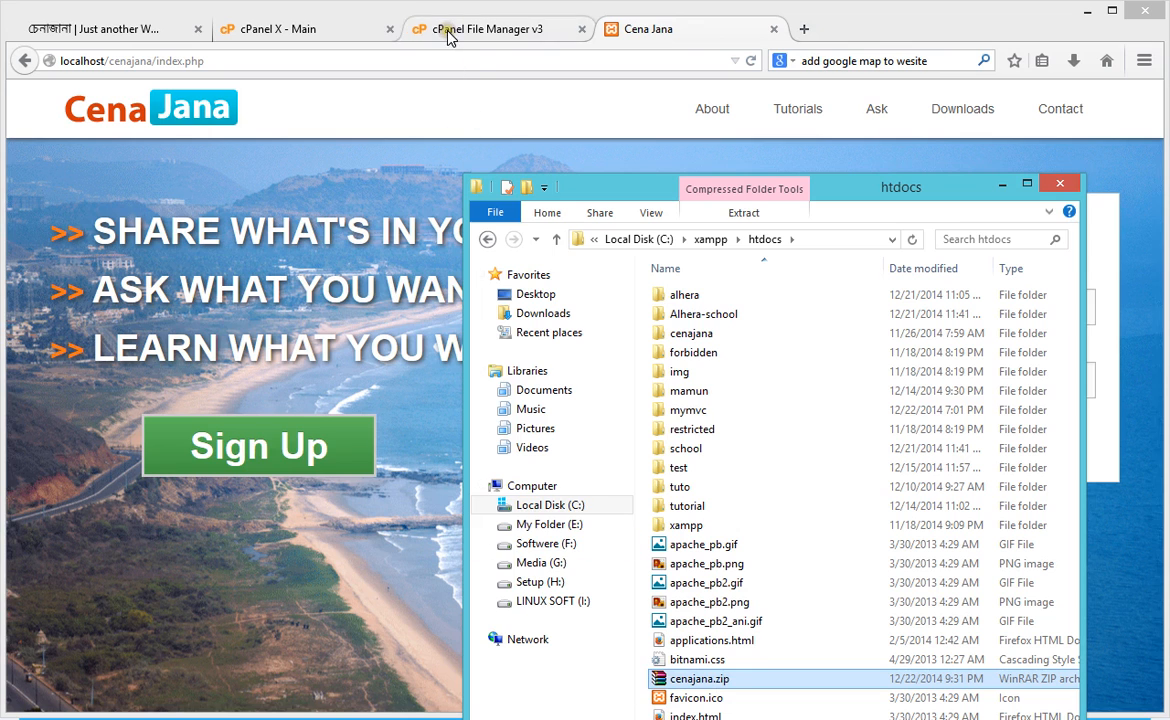
# Switch to the cPanel File Manager, open the file upload page for public_html/new and check the destination path
pyautogui.click(410, 28)
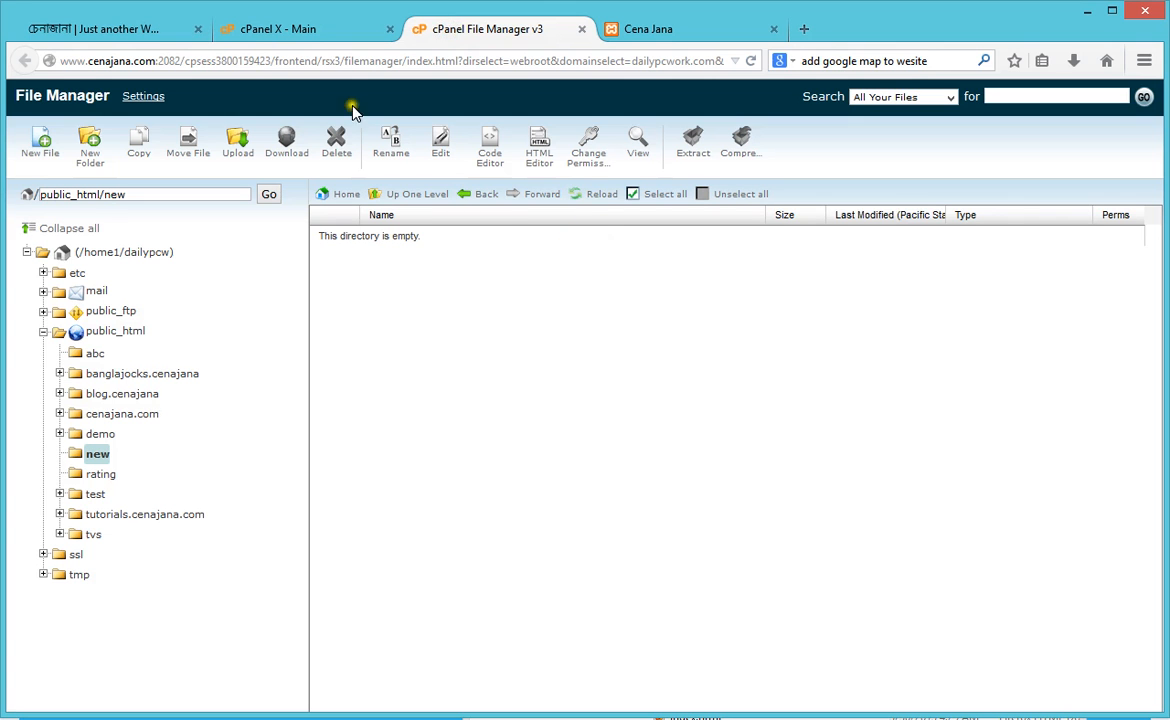
pyautogui.click(300, 30)
pyautogui.click(465, 30)
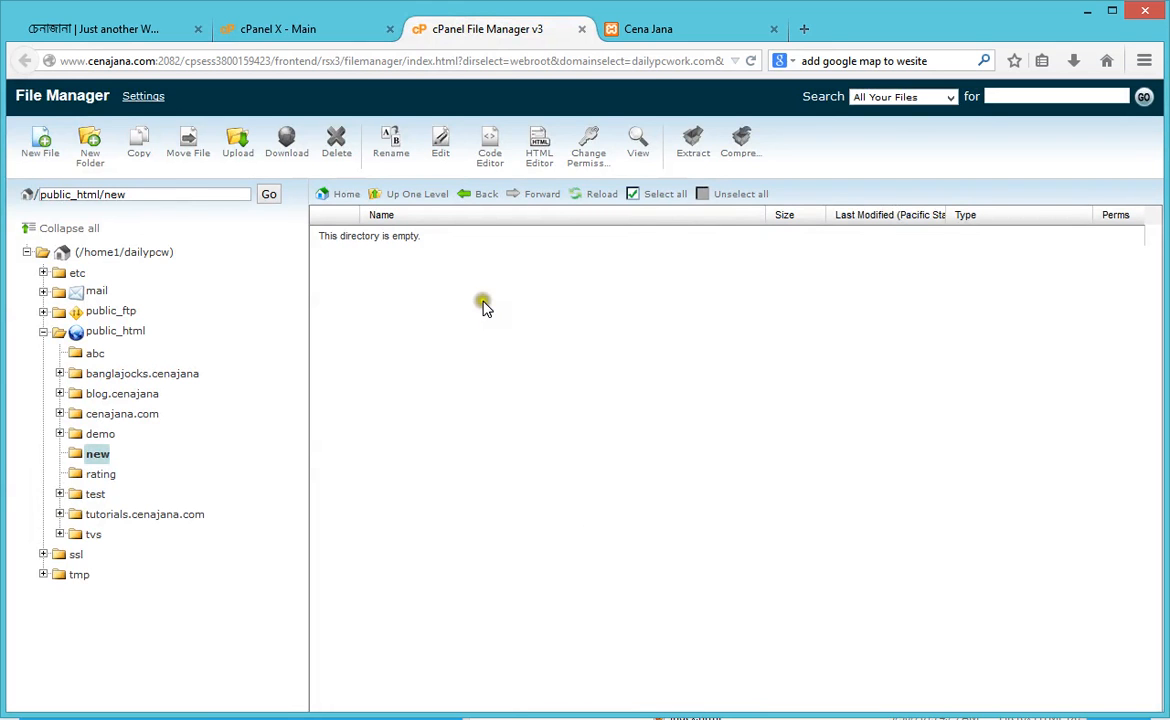
pyautogui.press('super')
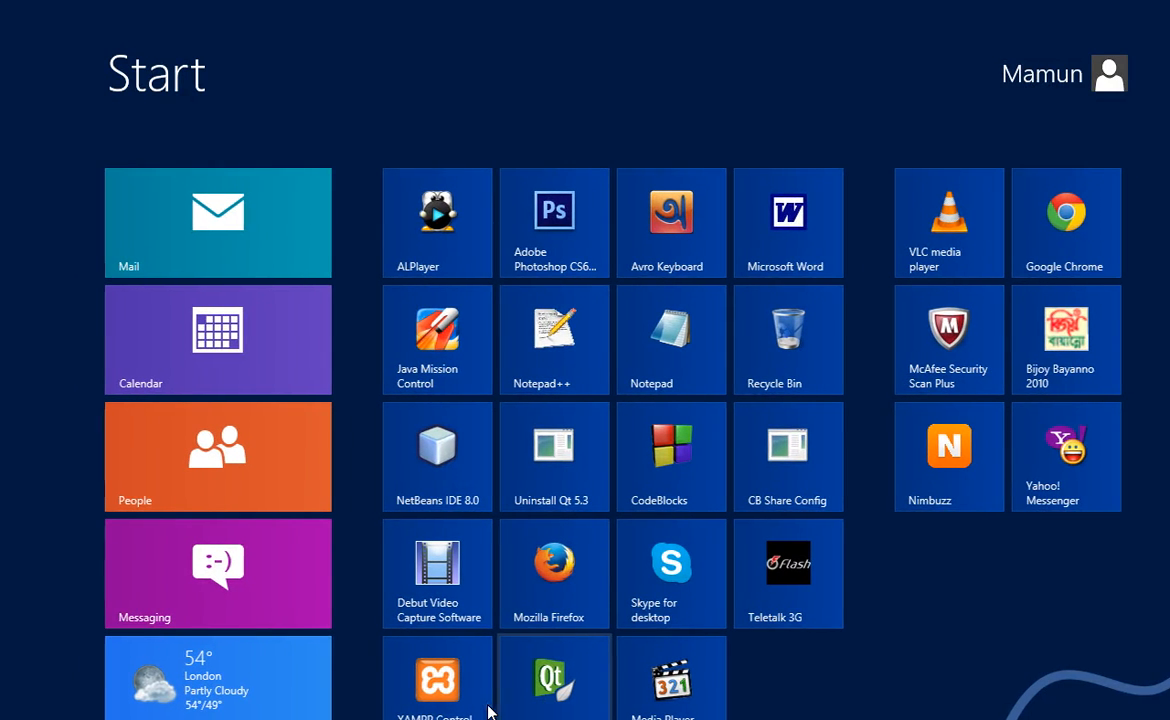
pyautogui.press('super')
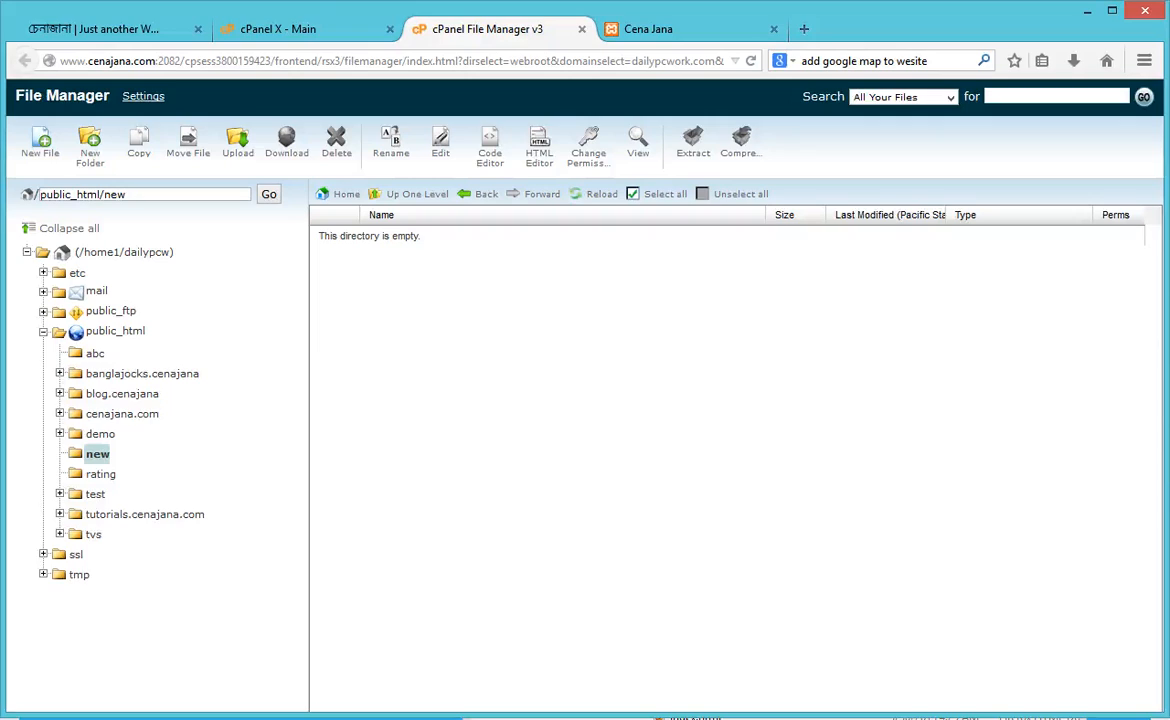
pyautogui.click(660, 26)
pyautogui.click(517, 30)
pyautogui.click(243, 164)
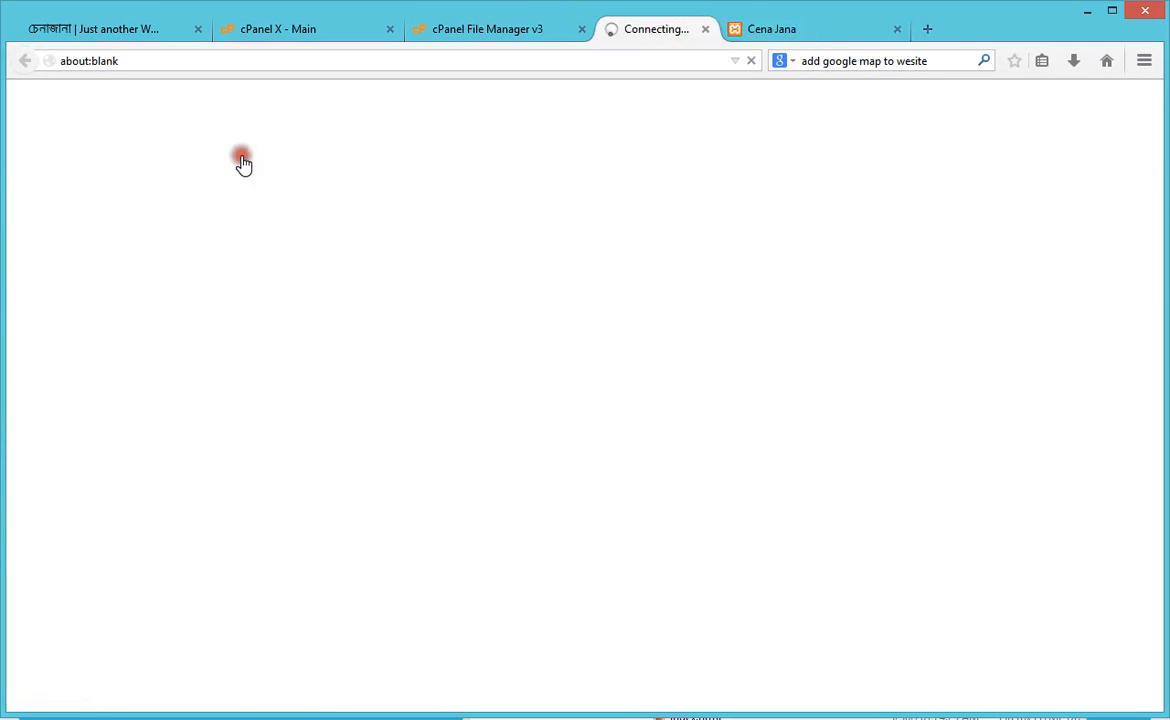
pyautogui.click(440, 29)
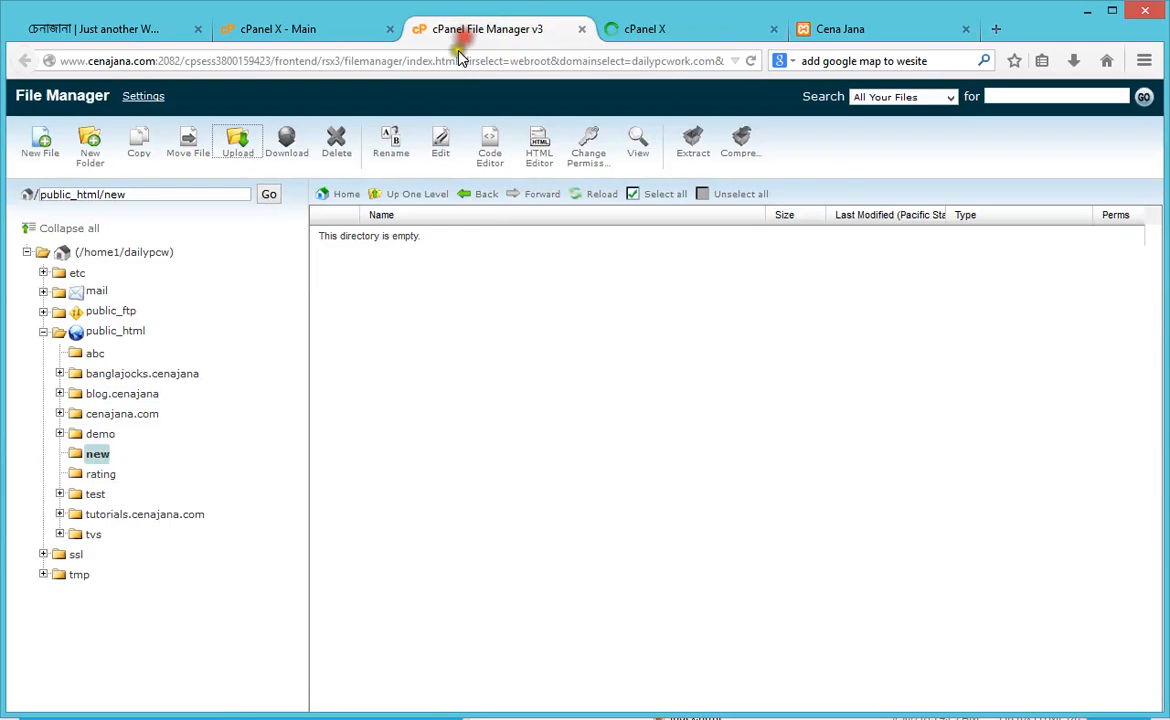
pyautogui.click(657, 33)
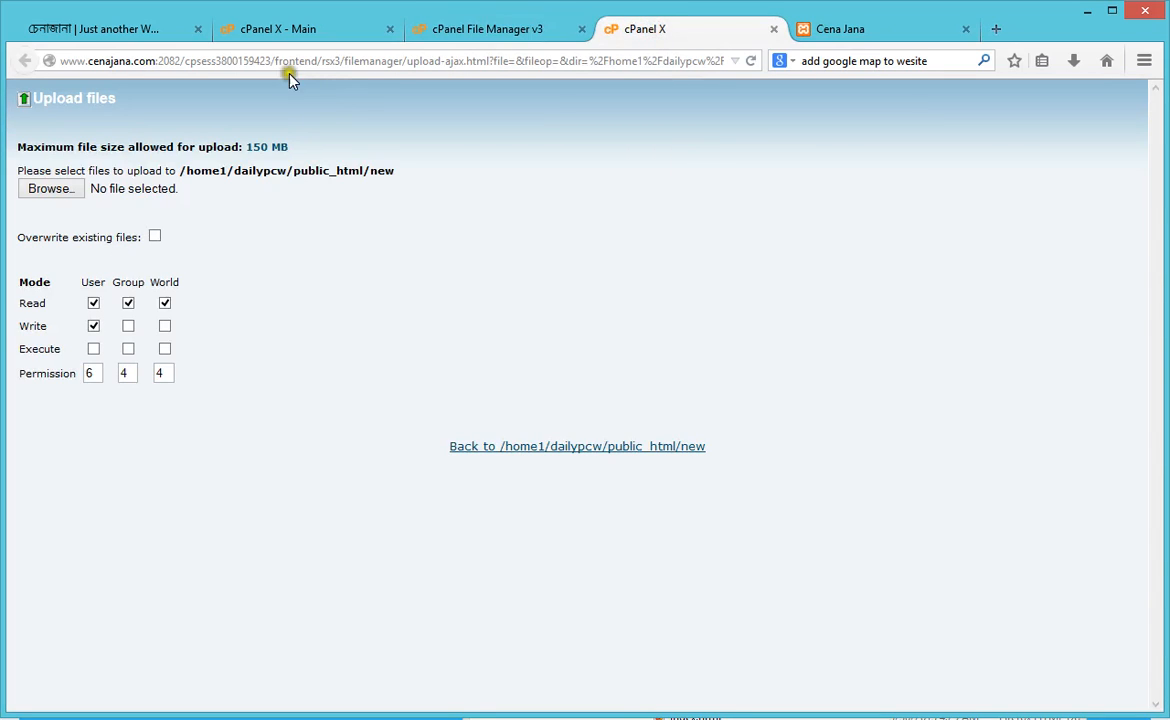
pyautogui.moveTo(187, 171); pyautogui.dragTo(408, 172)
pyautogui.click(370, 171)
# Load cenajana.com/new in a new browser tab to view the live address
pyautogui.click(855, 29)
pyautogui.click(1000, 30)
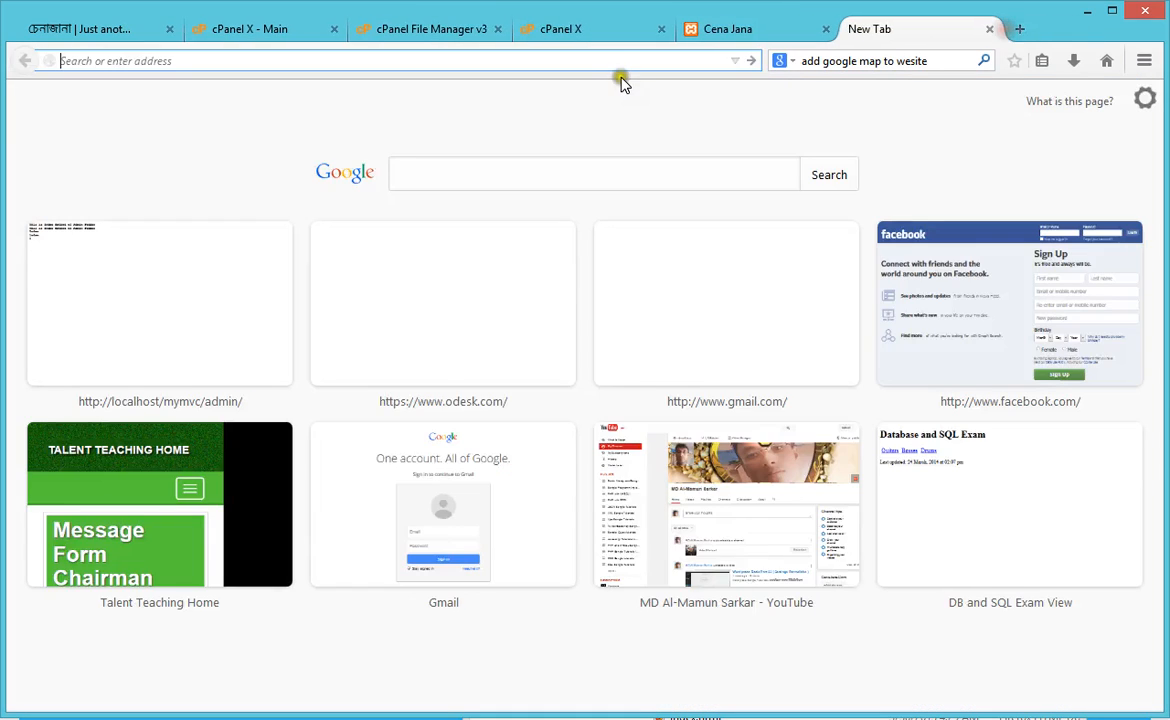
pyautogui.write('cenajana.com/')
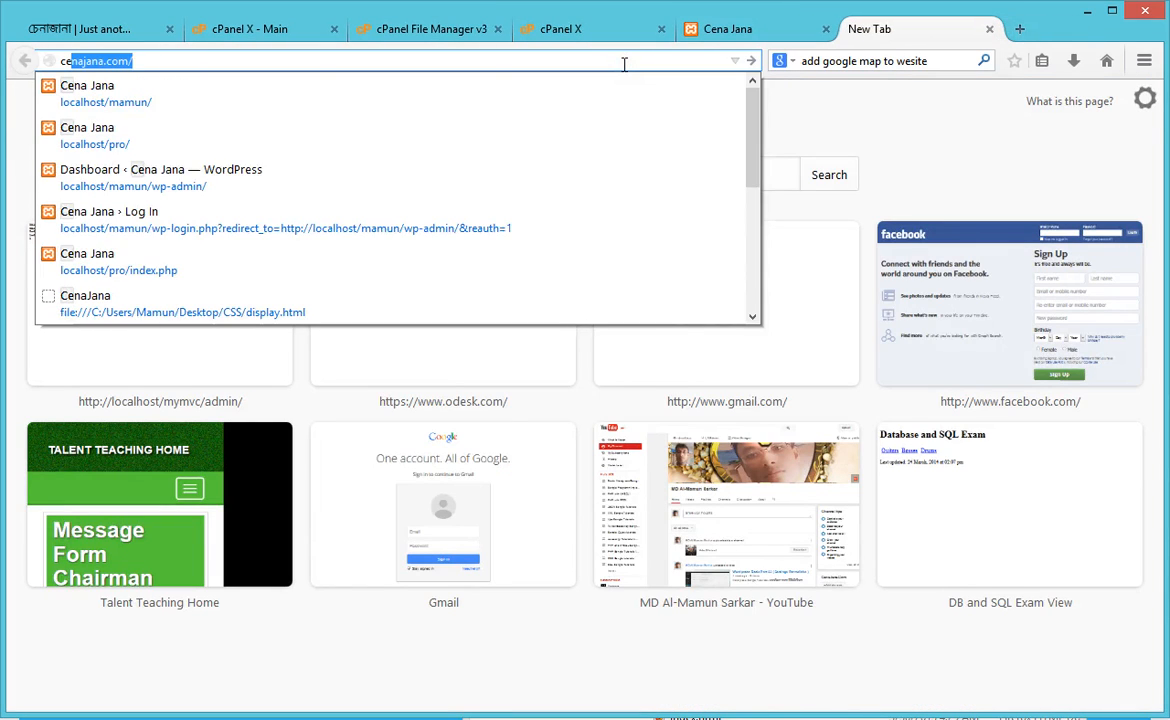
pyautogui.press('Right')
pyautogui.write('new')
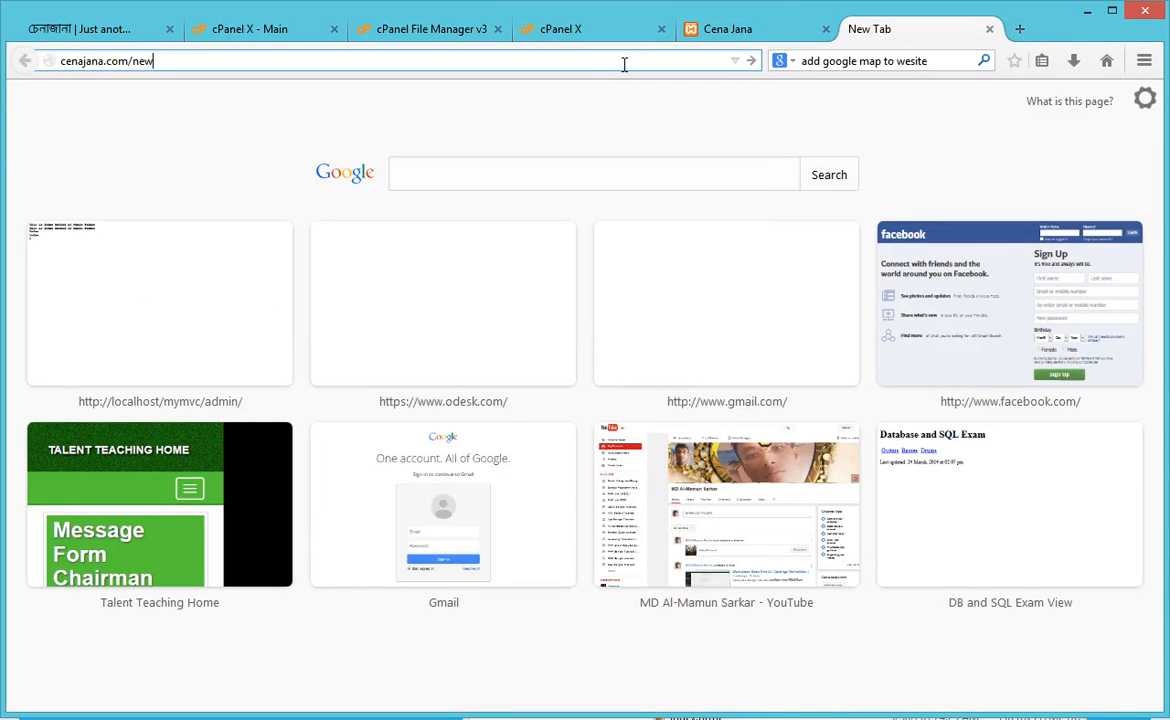
pyautogui.press('Return')
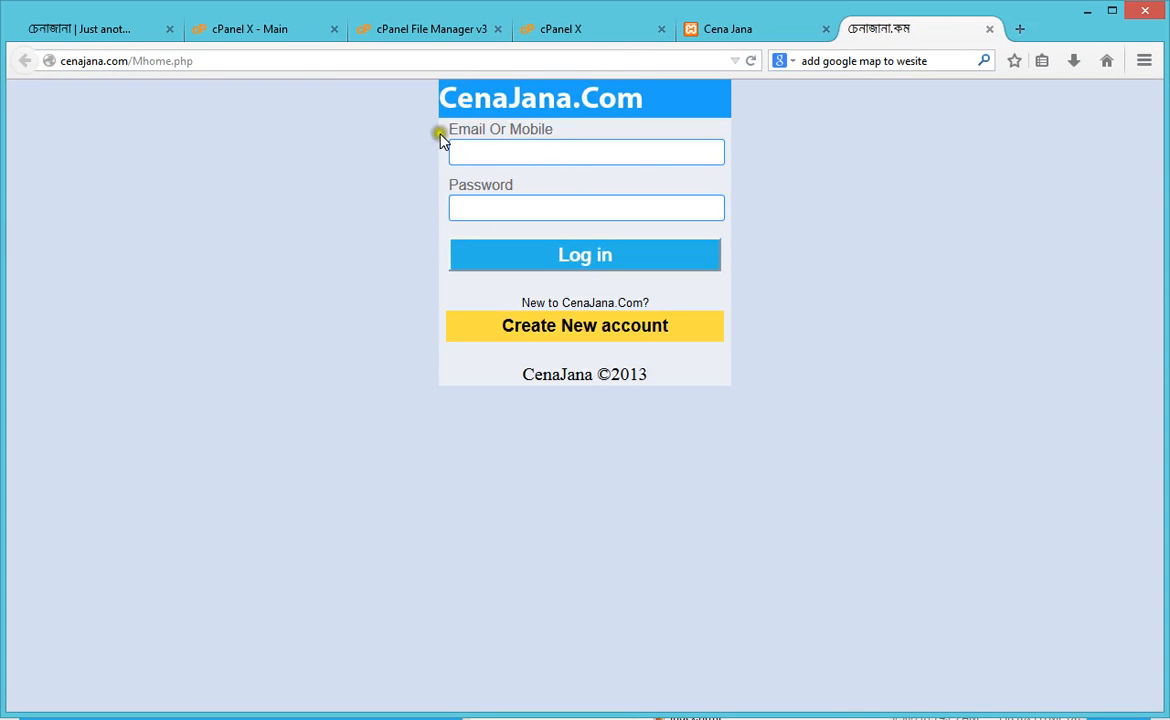
pyautogui.click(716, 32)
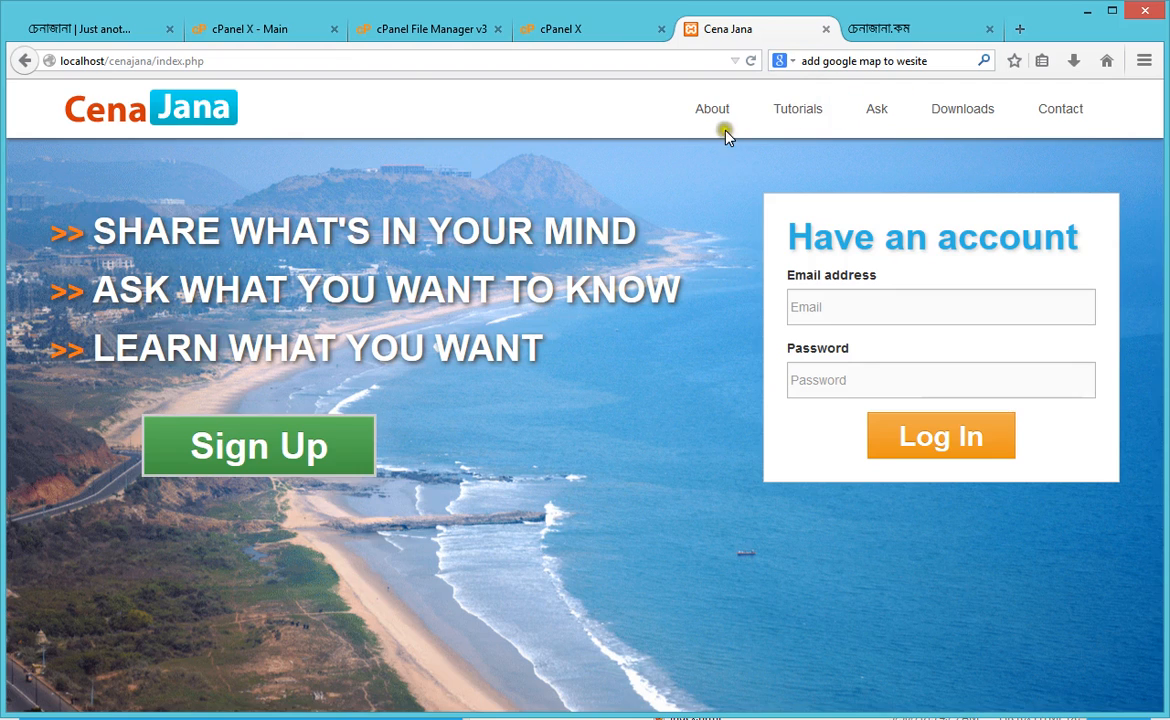
pyautogui.click(592, 29)
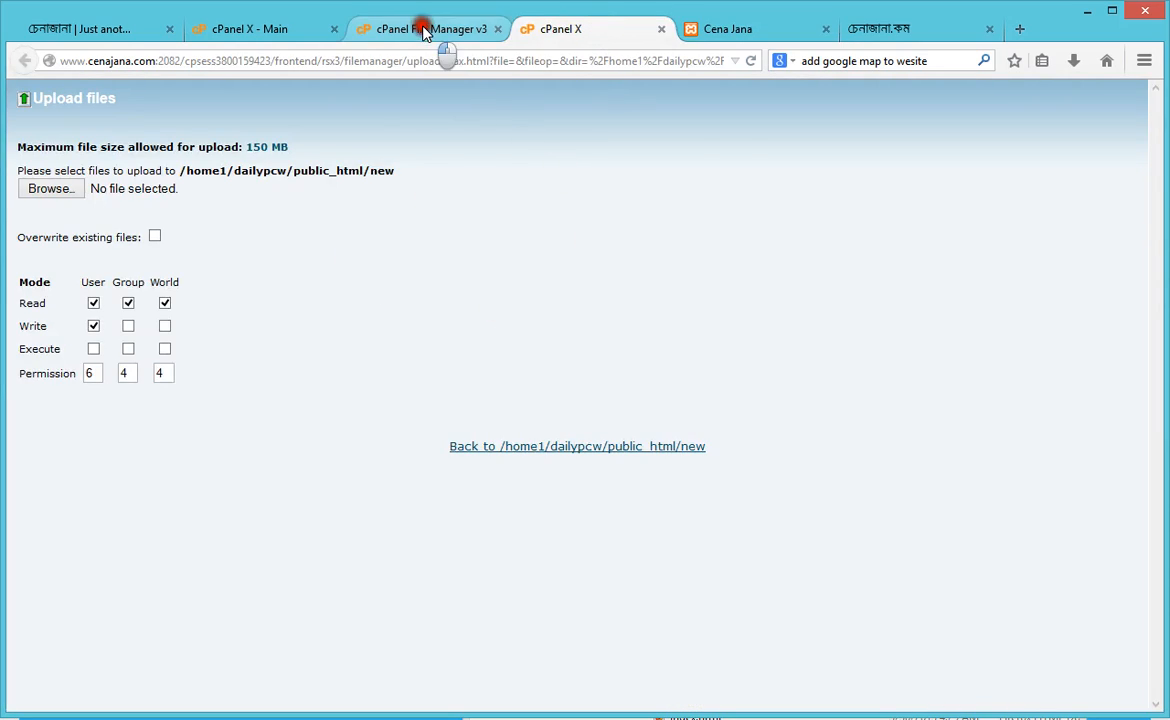
pyautogui.click(426, 31)
pyautogui.click(573, 32)
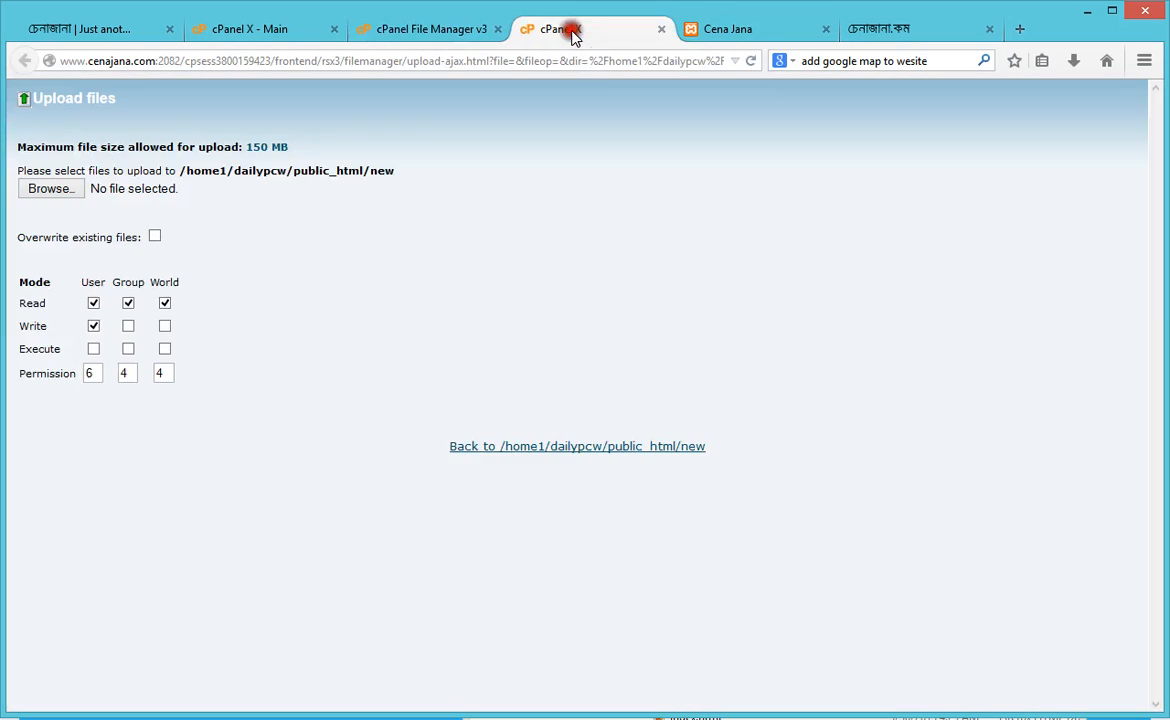
pyautogui.click(740, 29)
# Upload cenajana.zip from C:\xampp\htdocs to the public_html/new folder
pyautogui.click(570, 31)
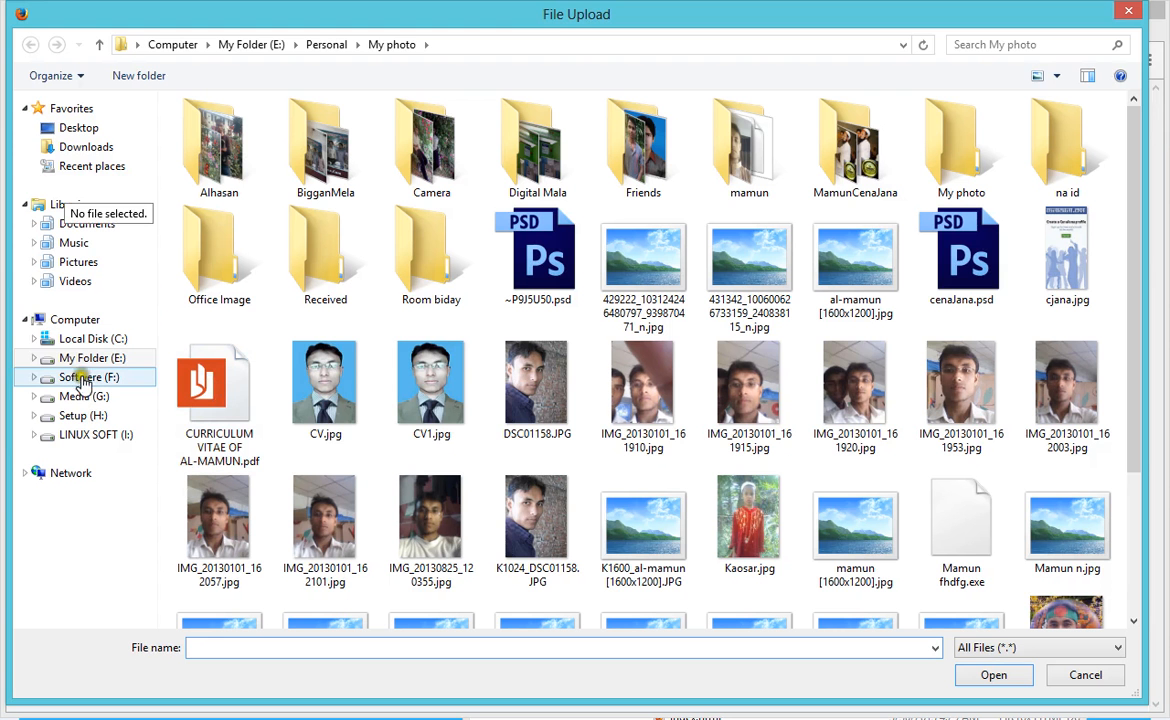
pyautogui.click(100, 340)
pyautogui.click(203, 266)
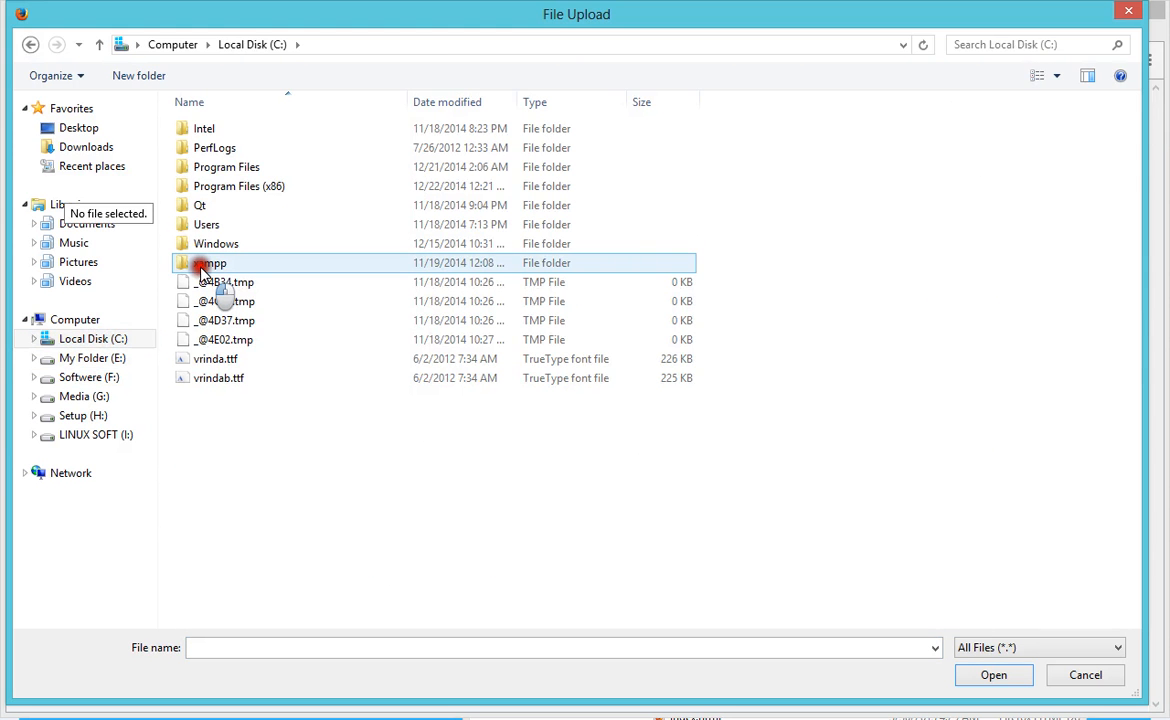
pyautogui.doubleClick(201, 268)
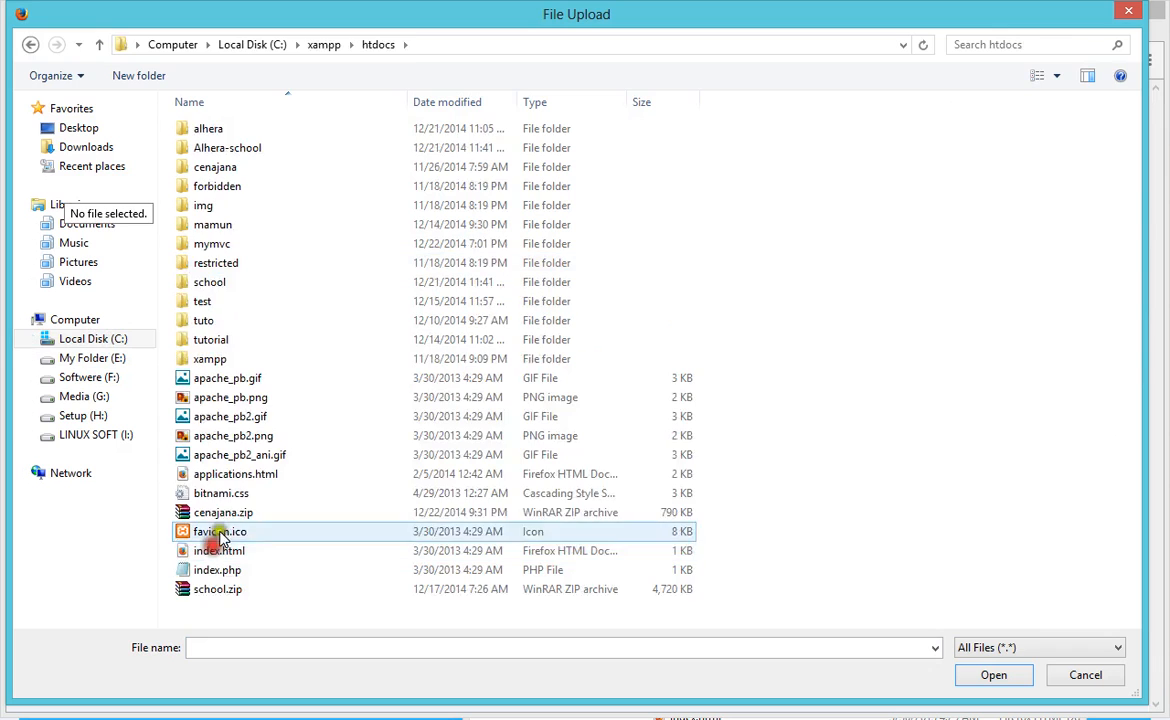
pyautogui.doubleClick(224, 514)
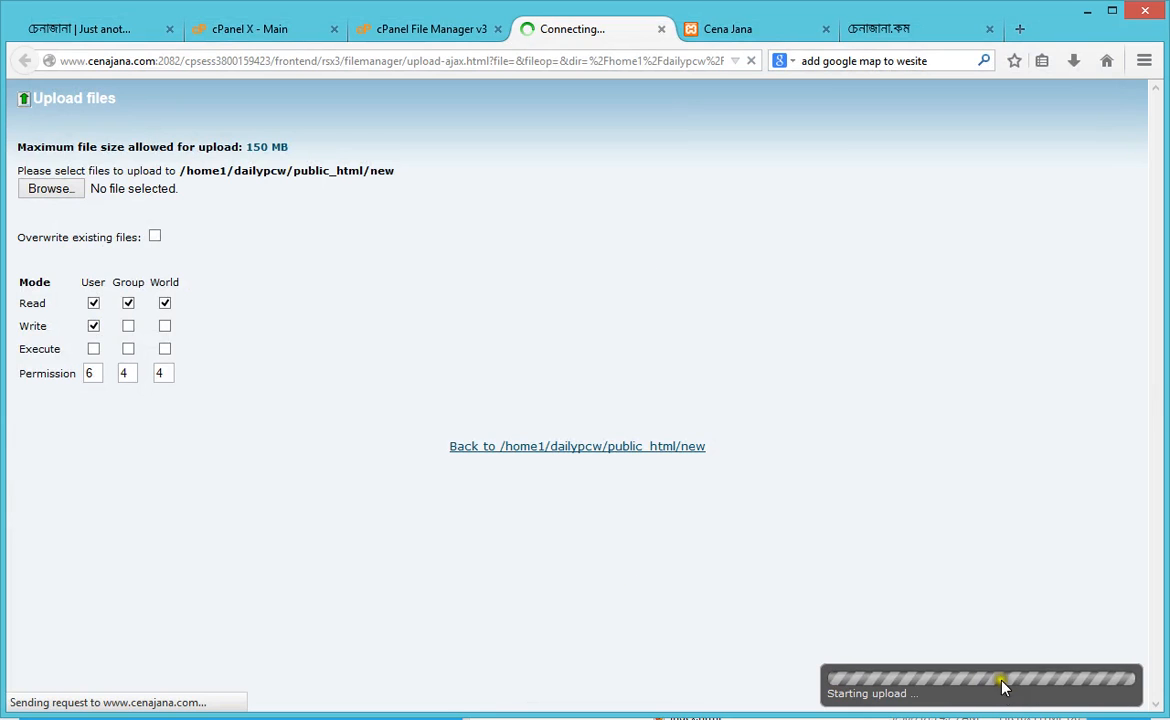
pyautogui.click(272, 28)
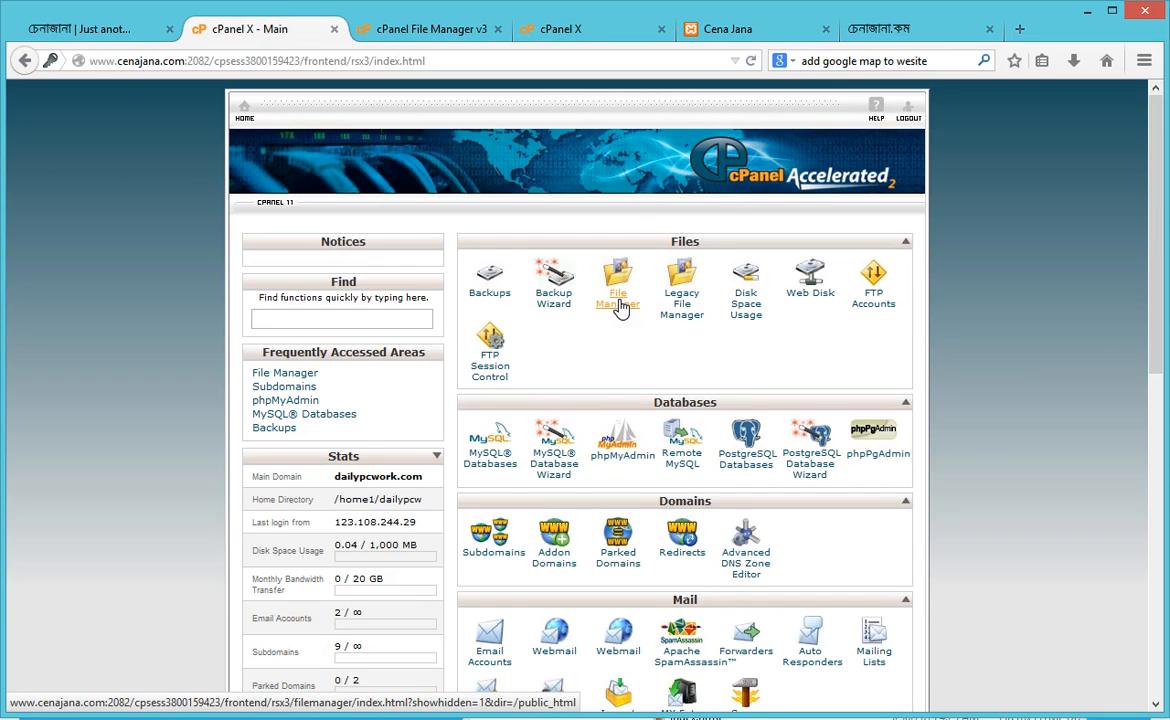
pyautogui.click(562, 32)
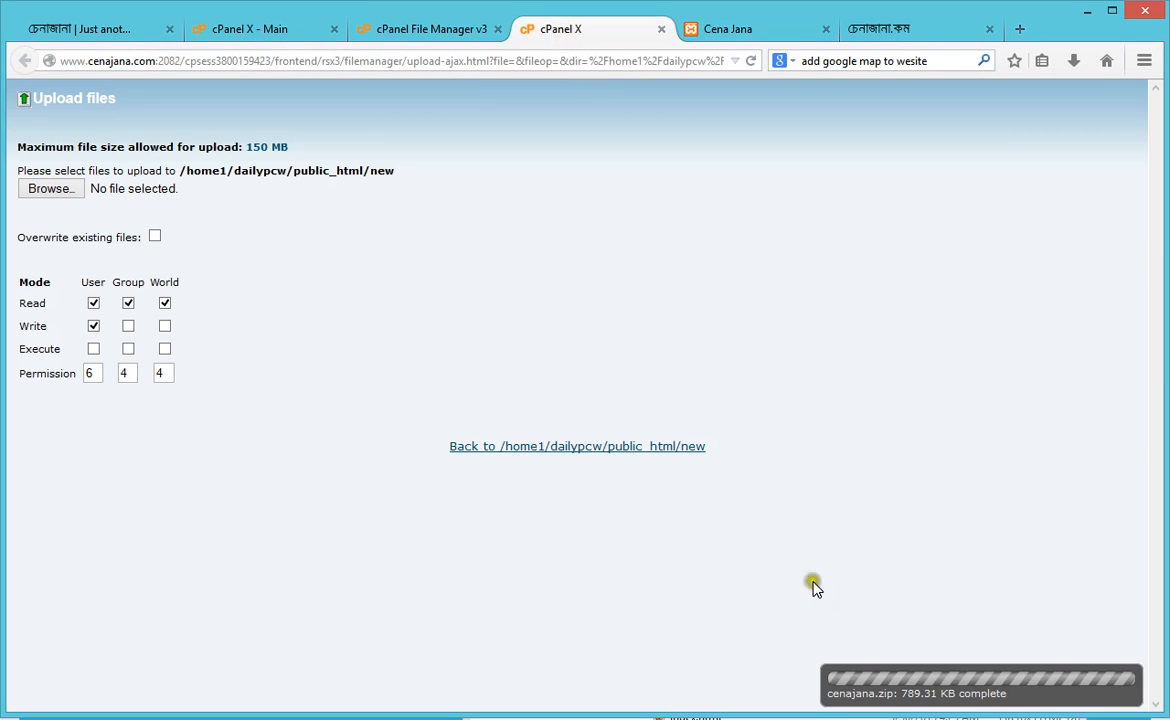
pyautogui.click(230, 27)
pyautogui.click(575, 30)
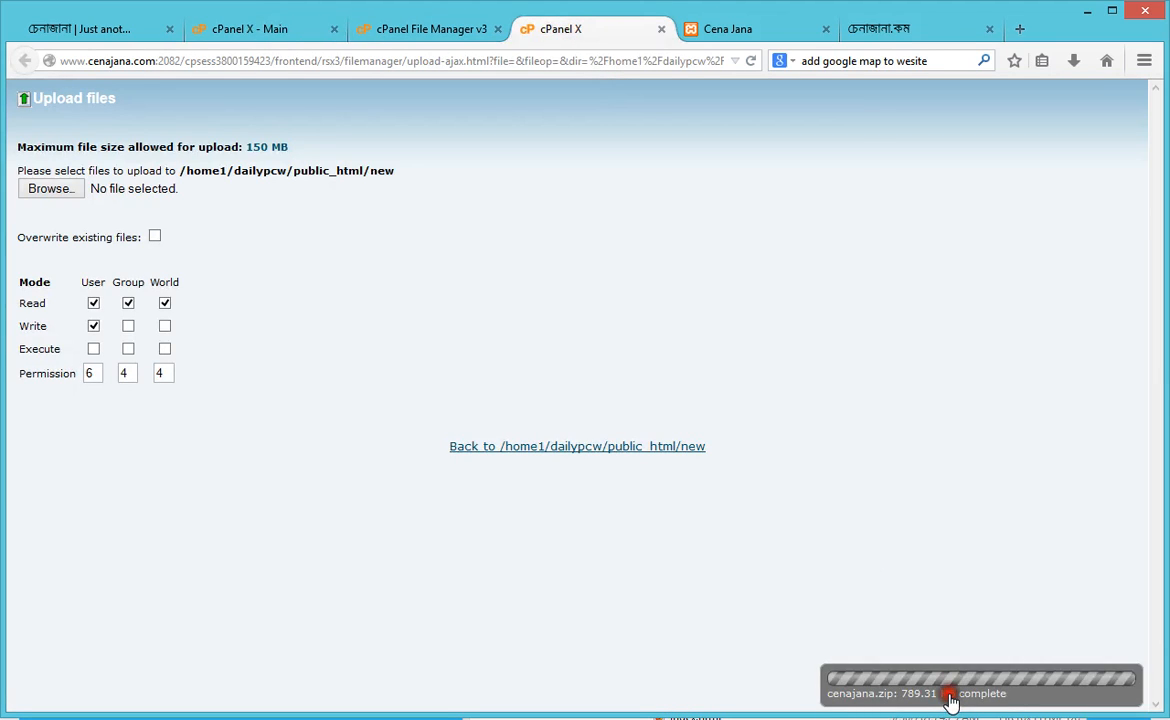
# Reload the public_html/new listing in the File Manager and select cenajana.zip
pyautogui.click(387, 32)
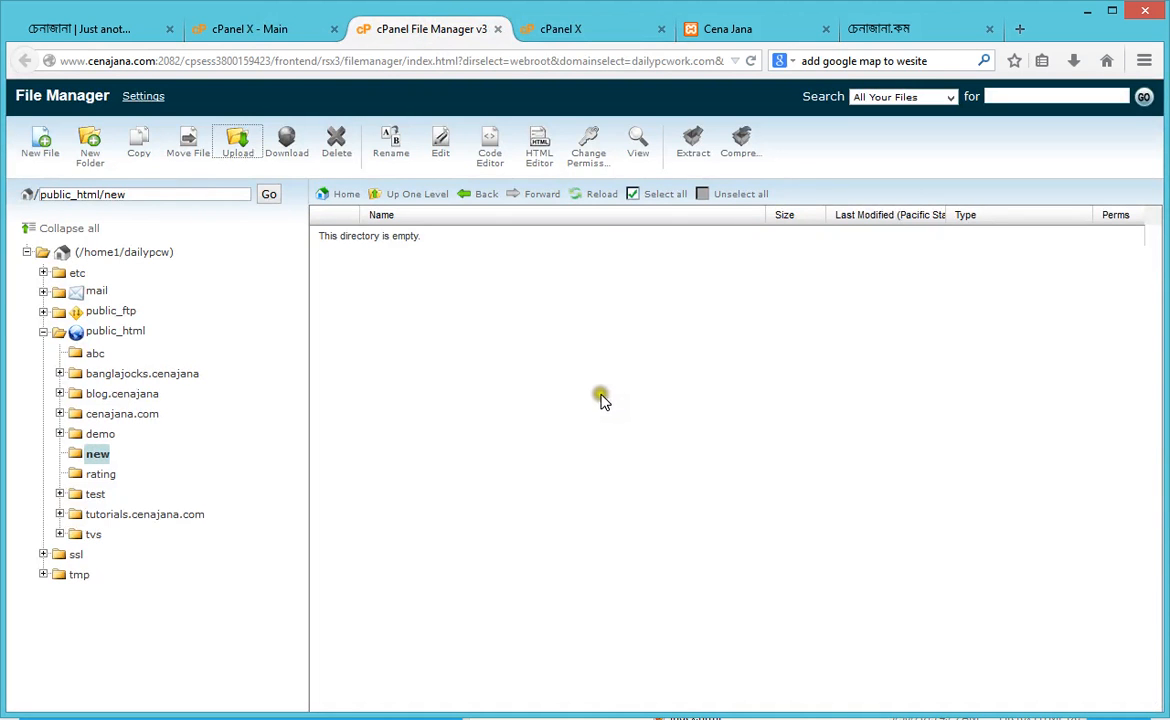
pyautogui.click(602, 195)
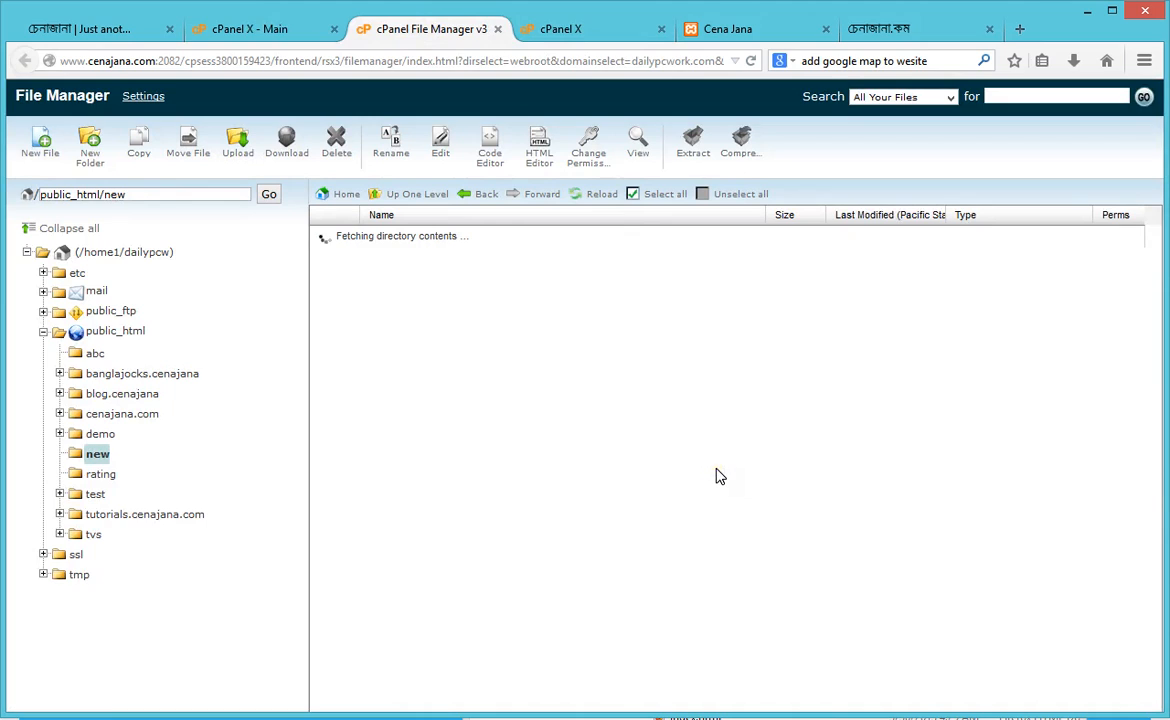
pyautogui.click(600, 197)
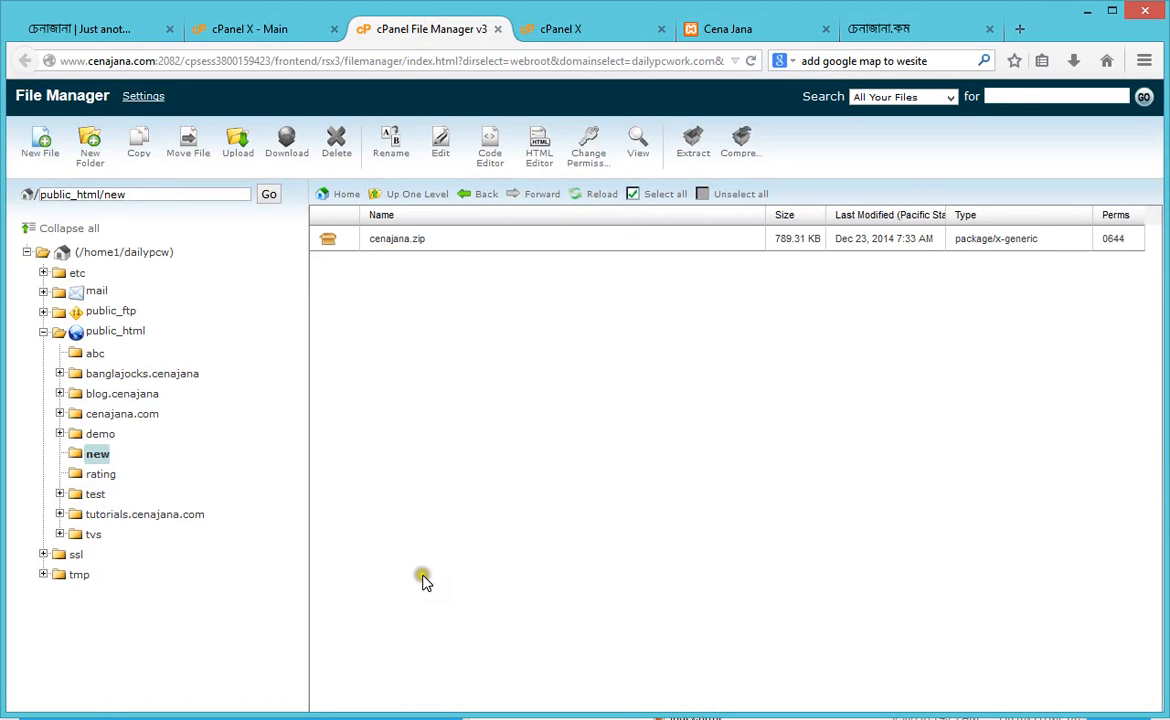
pyautogui.click(325, 238)
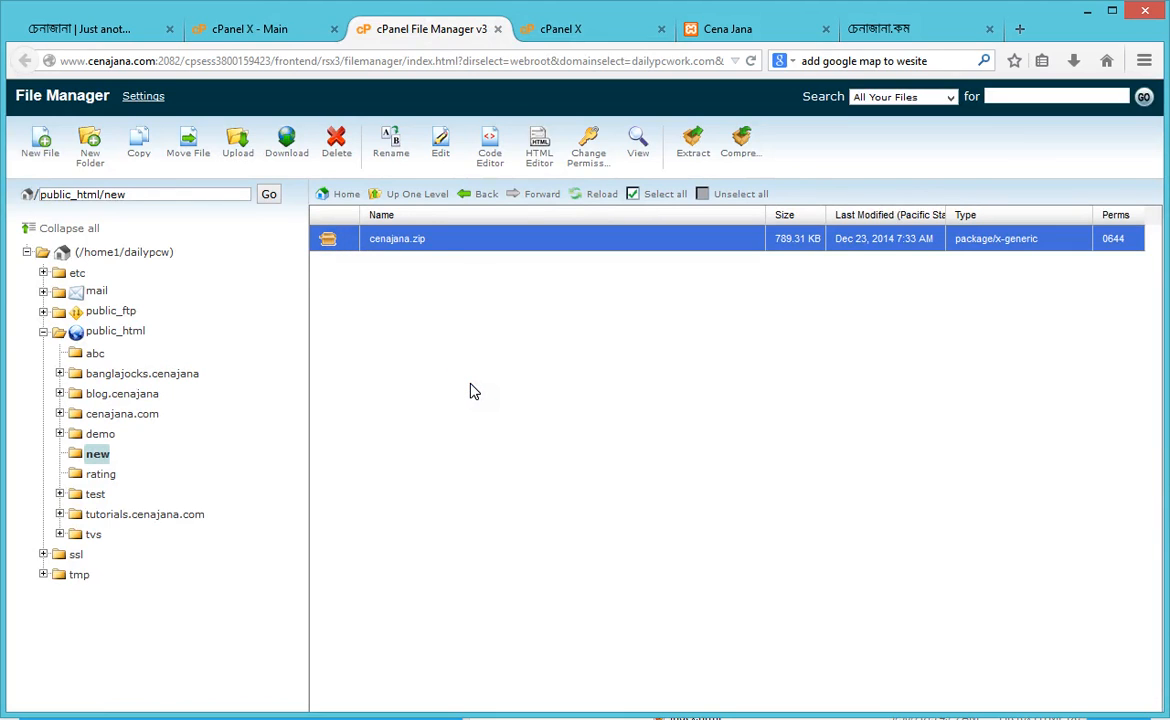
# Replace Mhome.php with new in the live site's address and load cenajana.com/new again
pyautogui.click(890, 29)
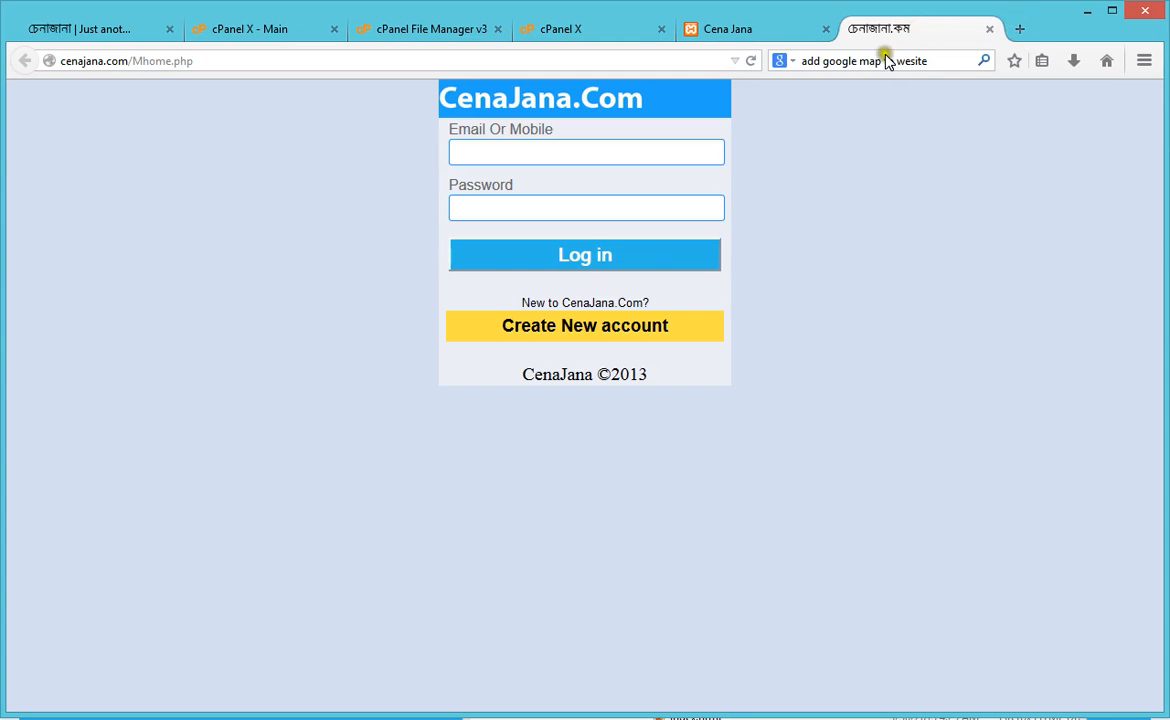
pyautogui.moveTo(225, 57); pyautogui.dragTo(140, 58)
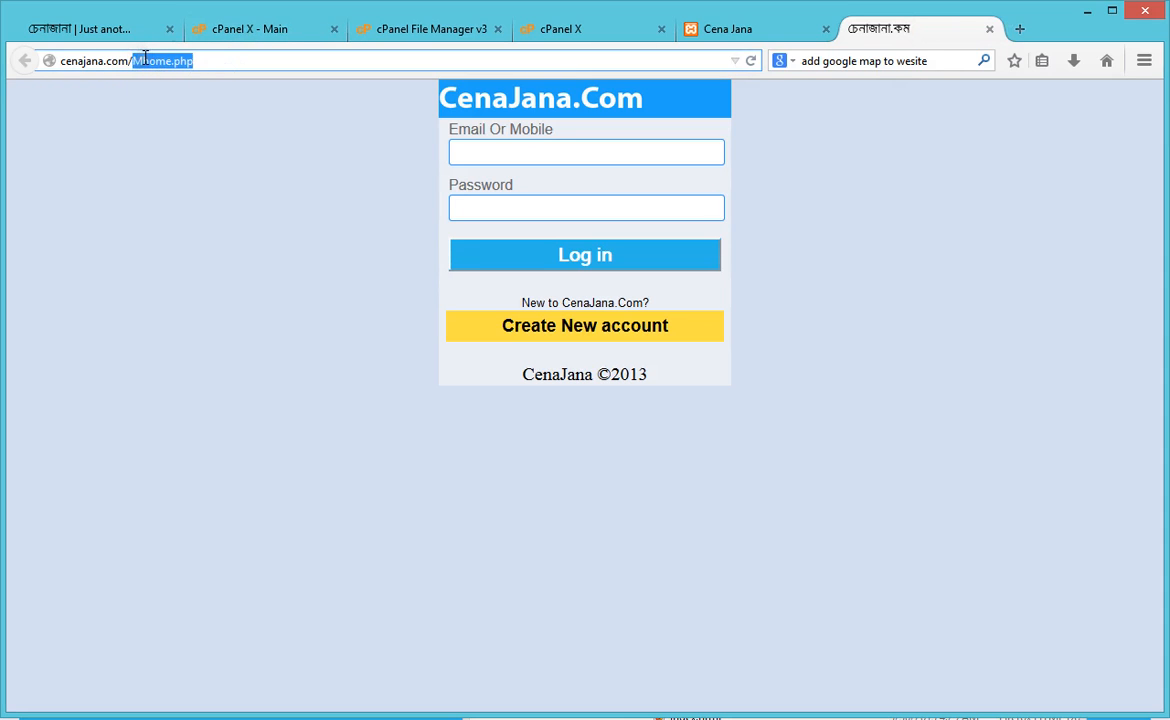
pyautogui.write('new')
pyautogui.press('Return')
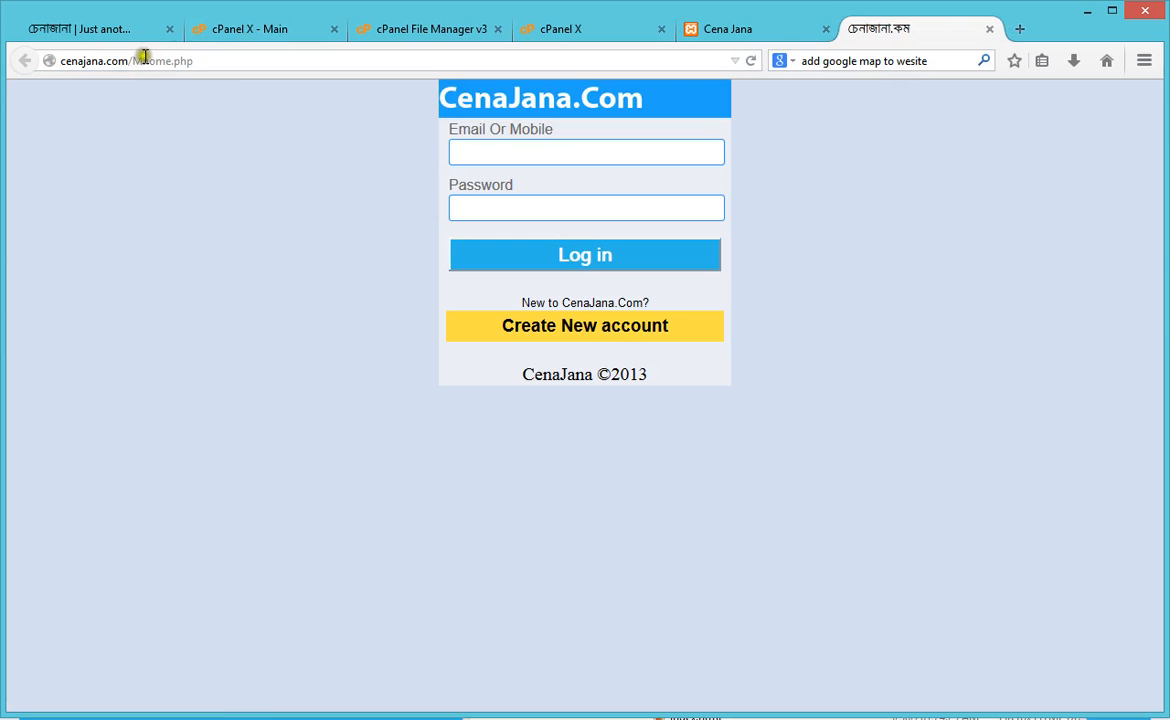
# Extract cenajana.zip inside public_html/new in the File Manager and open the extracted cenajana folder
pyautogui.click(750, 30)
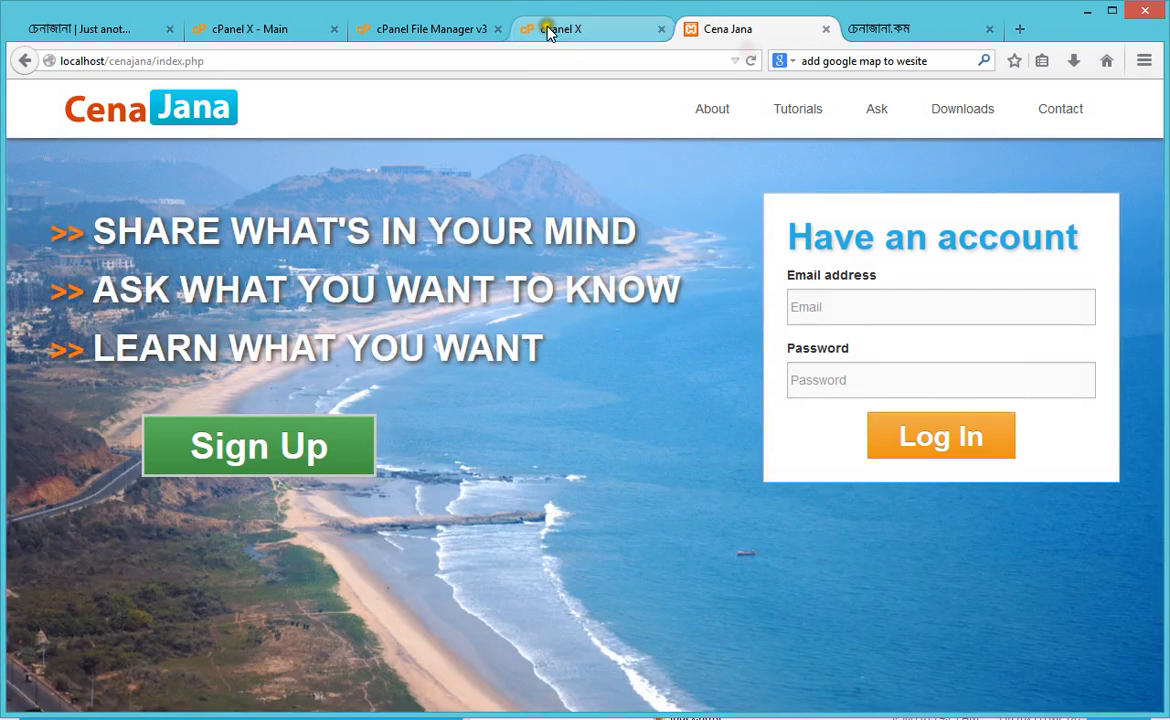
pyautogui.click(480, 29)
pyautogui.rightClick(331, 248)
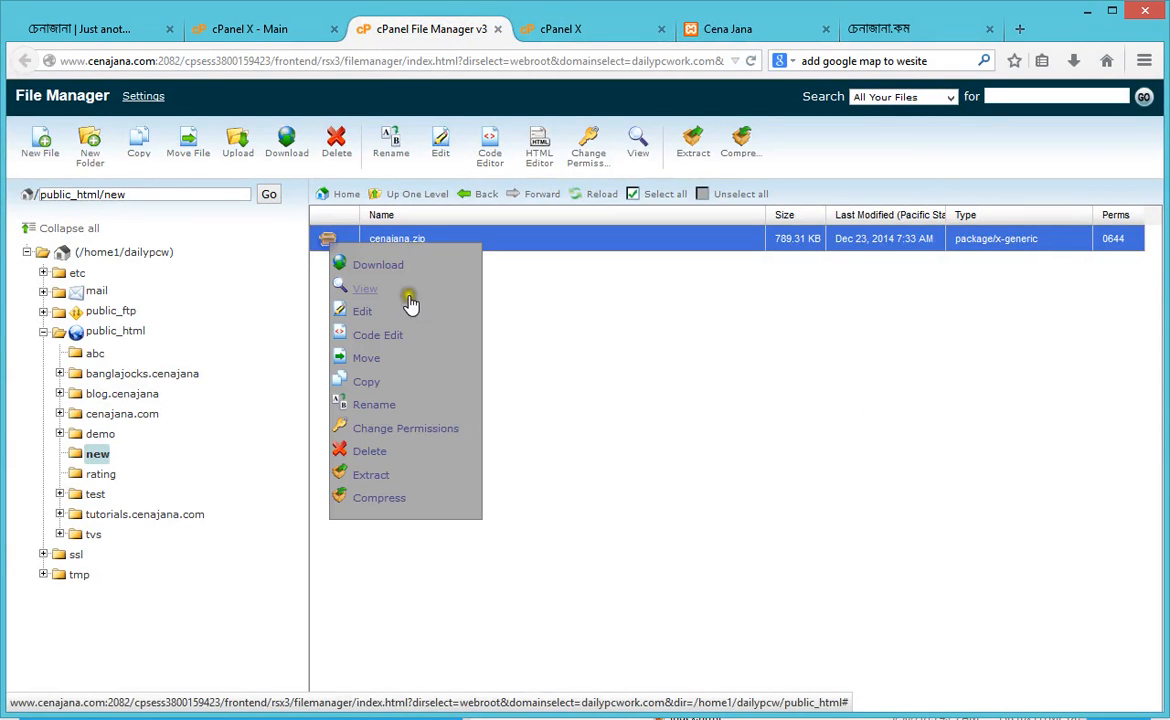
pyautogui.click(374, 479)
pyautogui.click(711, 469)
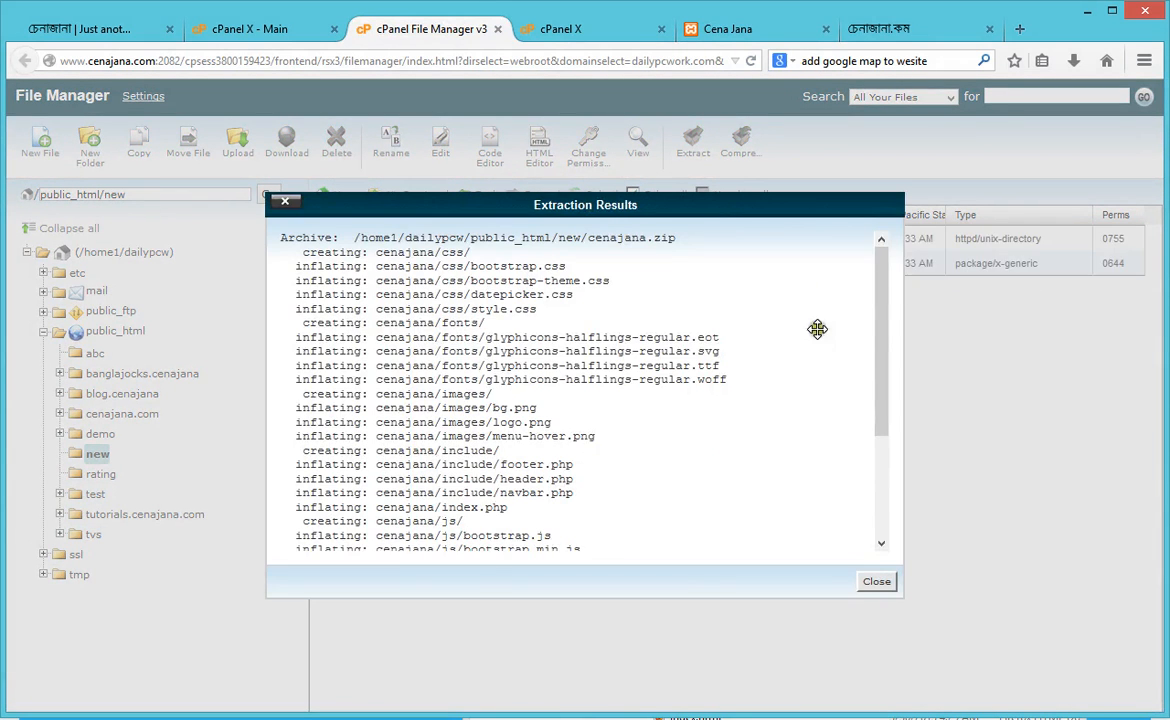
pyautogui.click(877, 582)
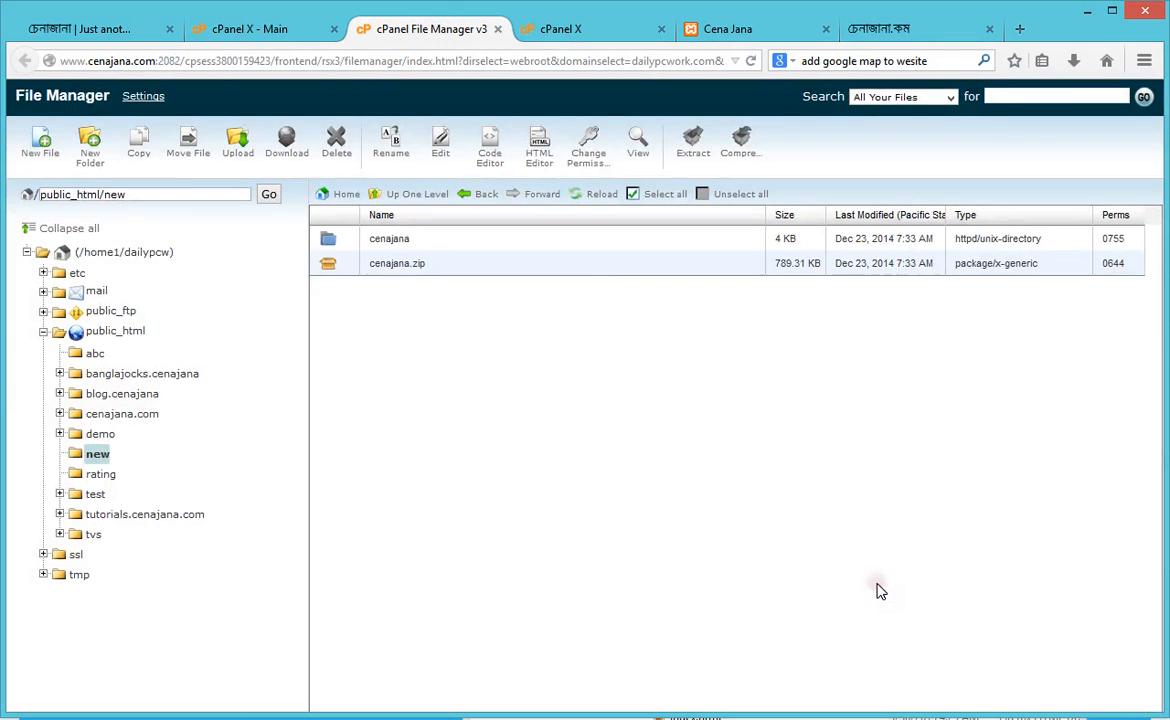
pyautogui.doubleClick(328, 241)
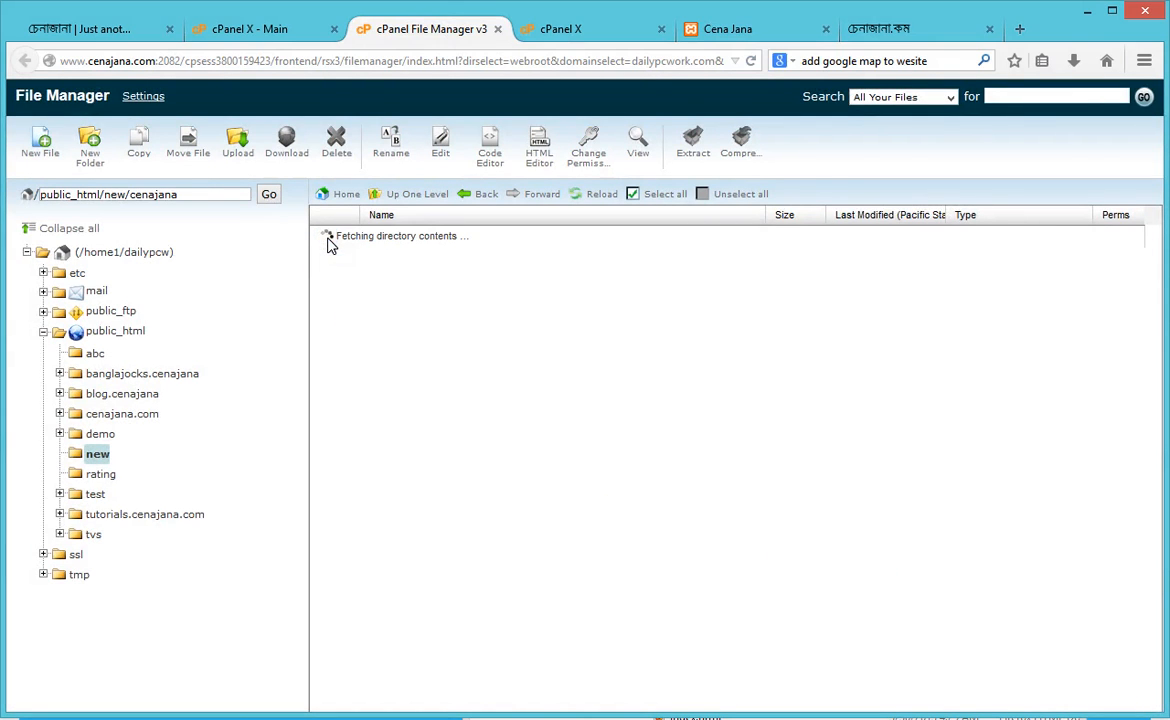
# Replace Mhome.php in the live site's address with new/cenajana and load cenajana.com/new/cenajana
pyautogui.click(913, 40)
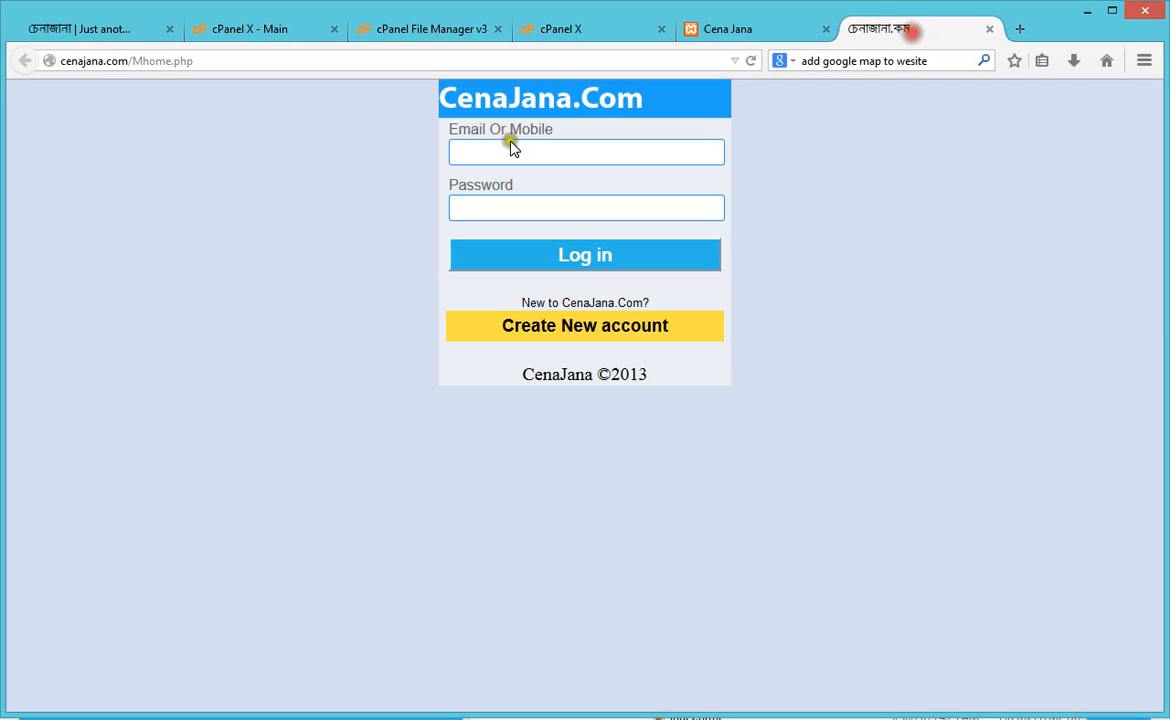
pyautogui.moveTo(197, 60); pyautogui.dragTo(137, 61)
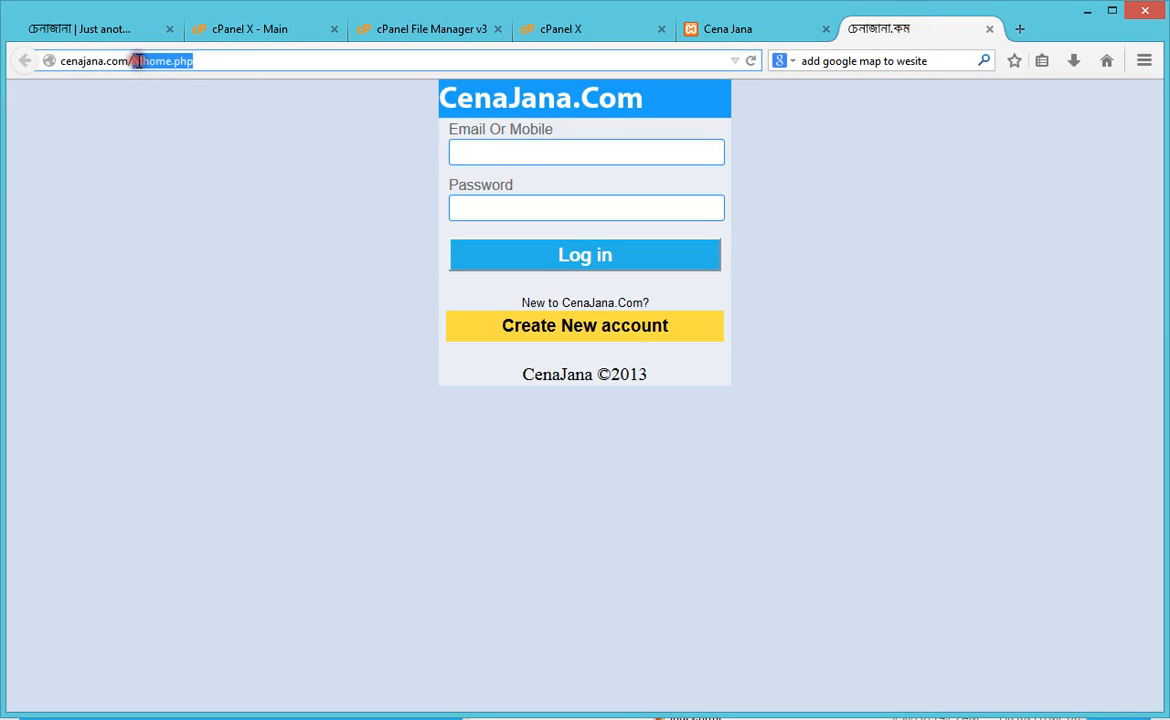
pyautogui.write('new')
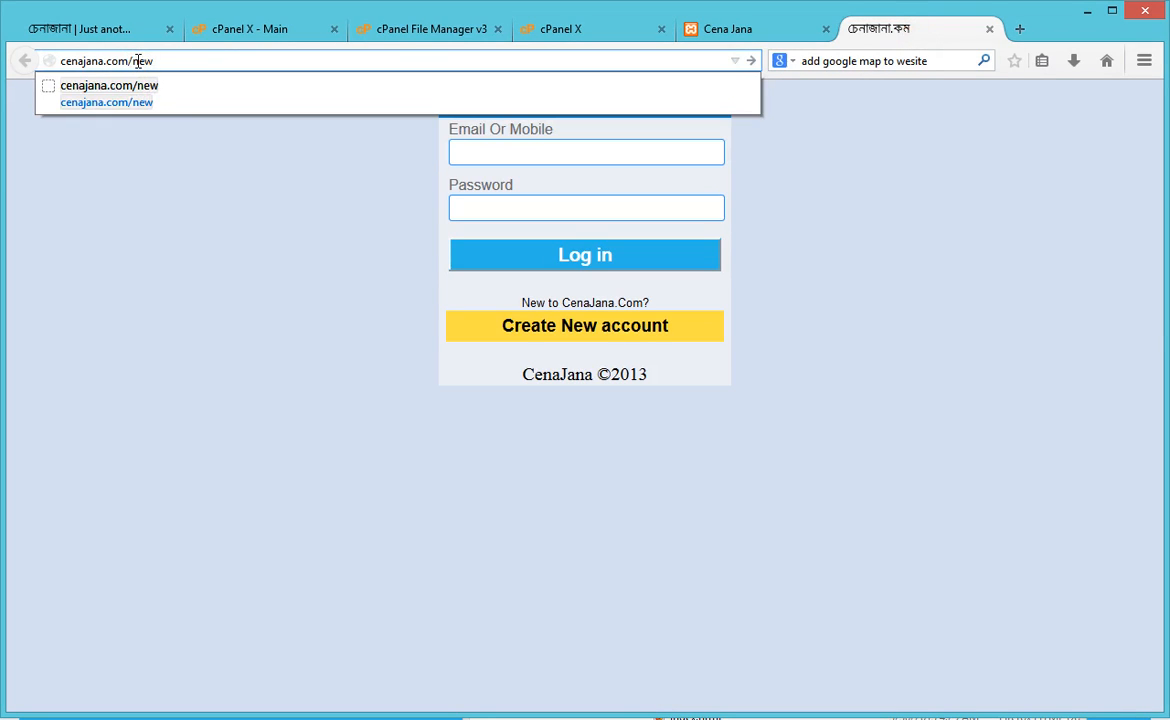
pyautogui.write('/cen')
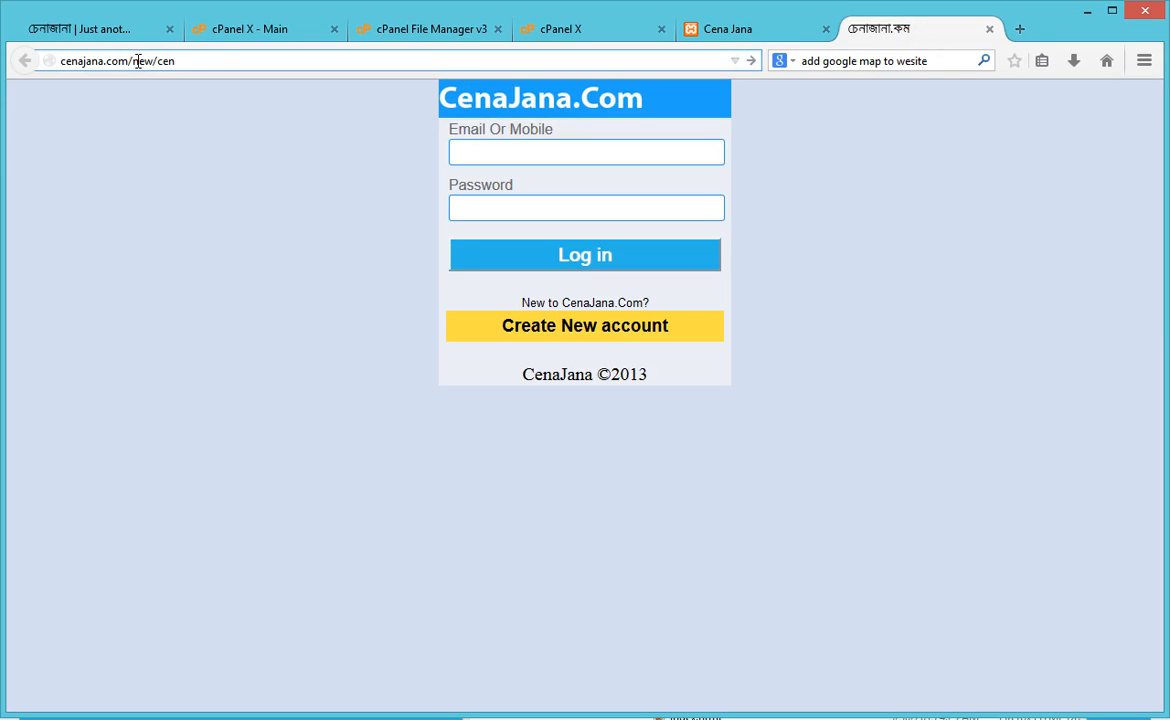
pyautogui.write('ajana')
pyautogui.press('Return')
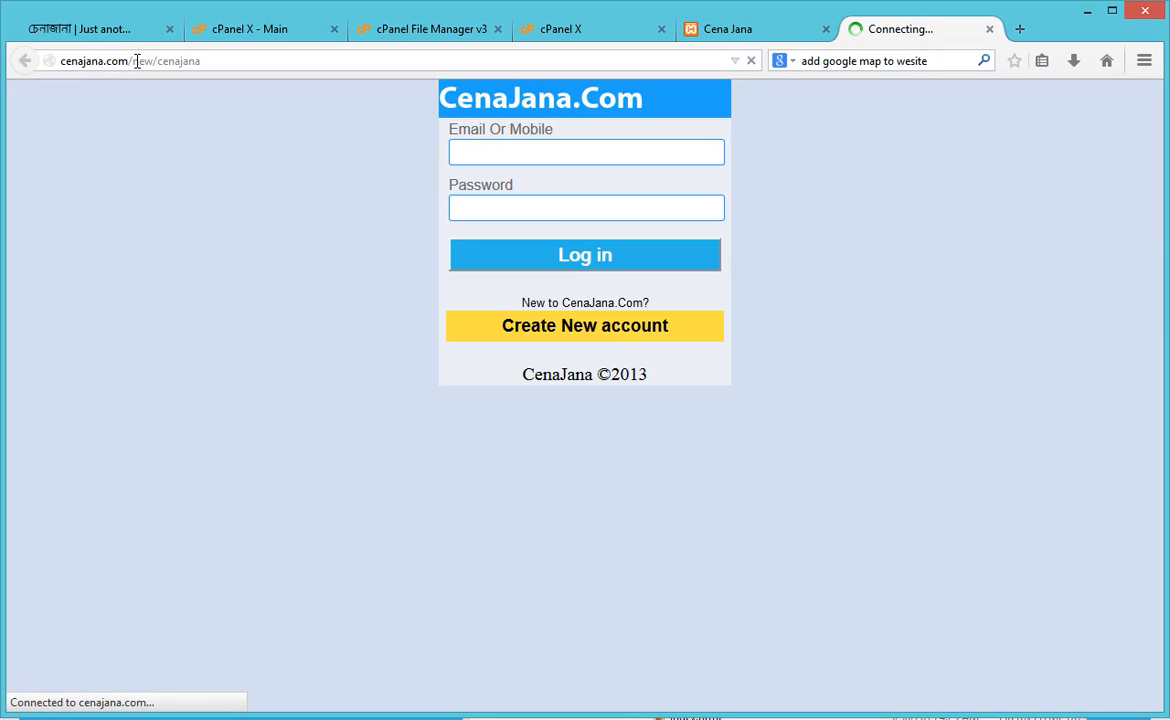
# Return to the public_html/new listing in the File Manager and select the extracted cenajana folder
pyautogui.click(730, 33)
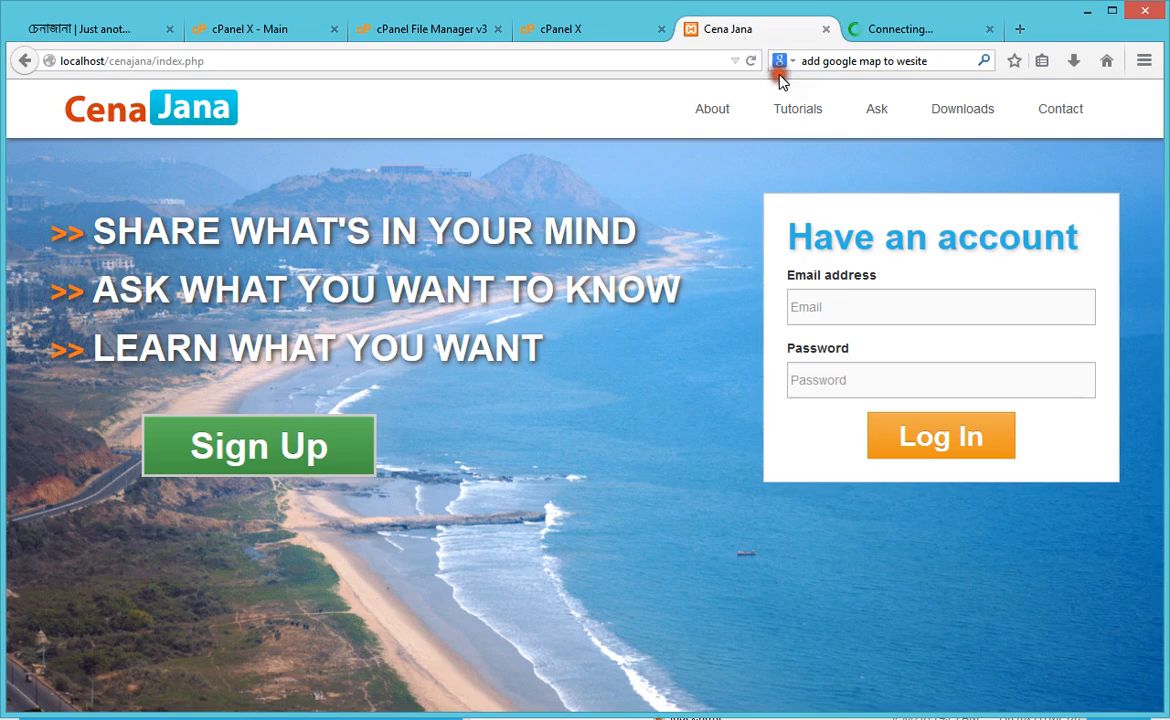
pyautogui.click(420, 20)
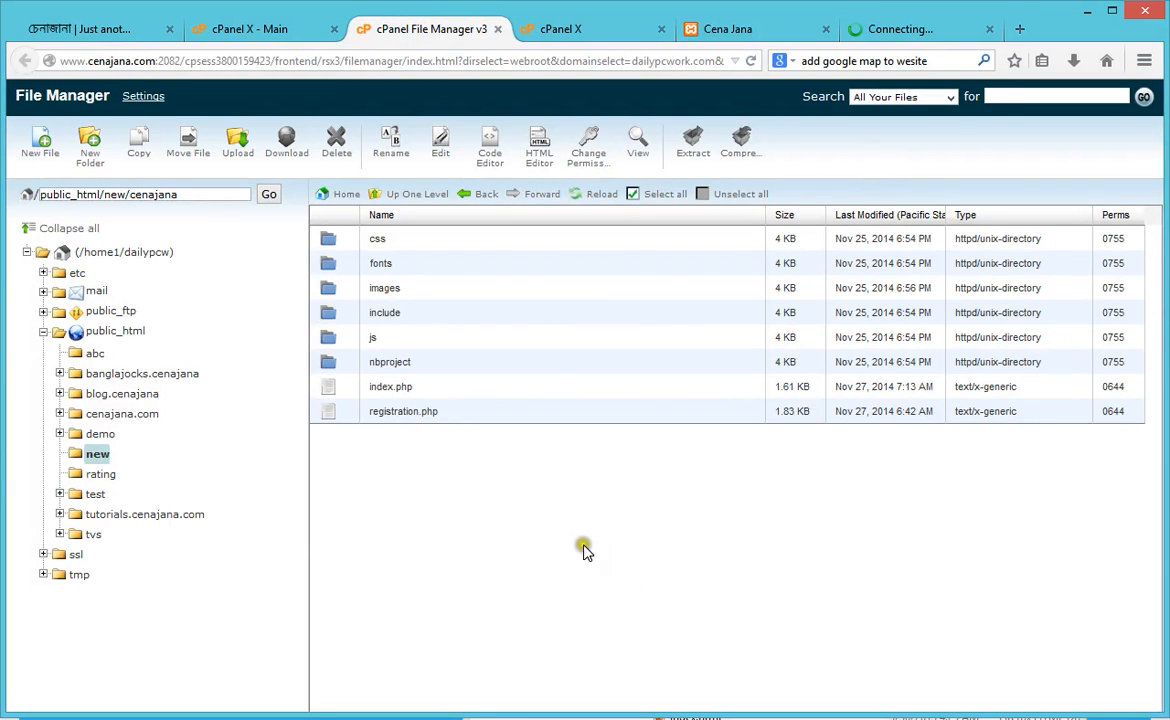
pyautogui.click(96, 456)
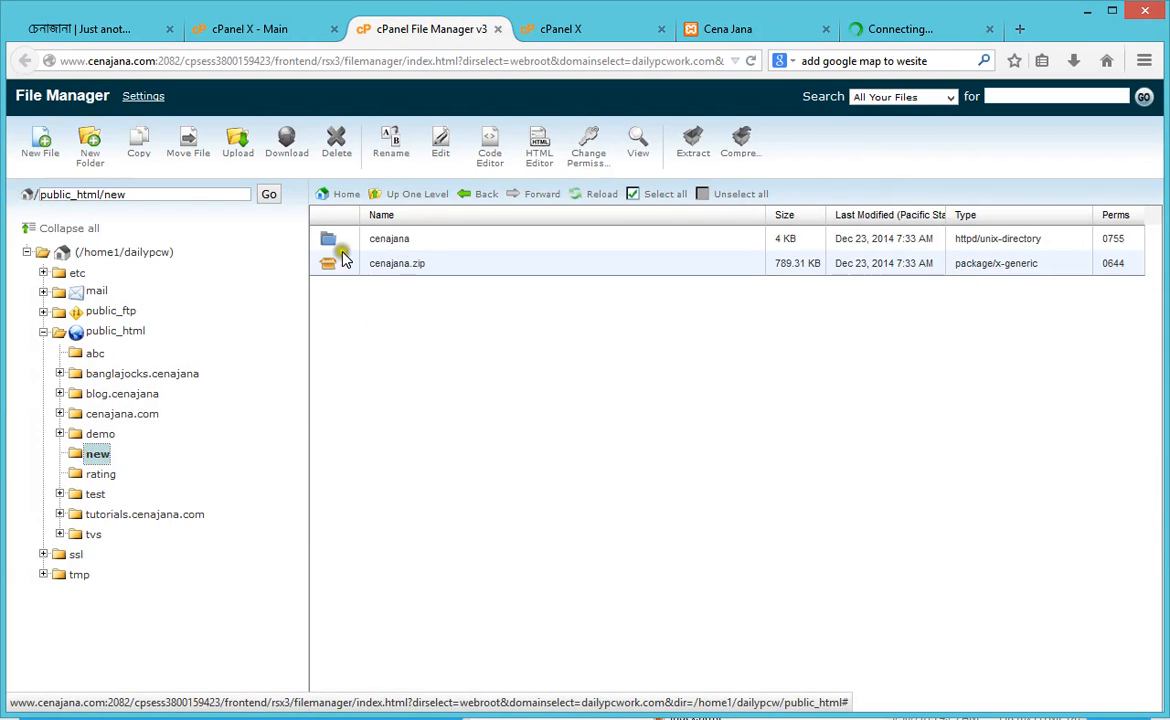
pyautogui.click(333, 243)
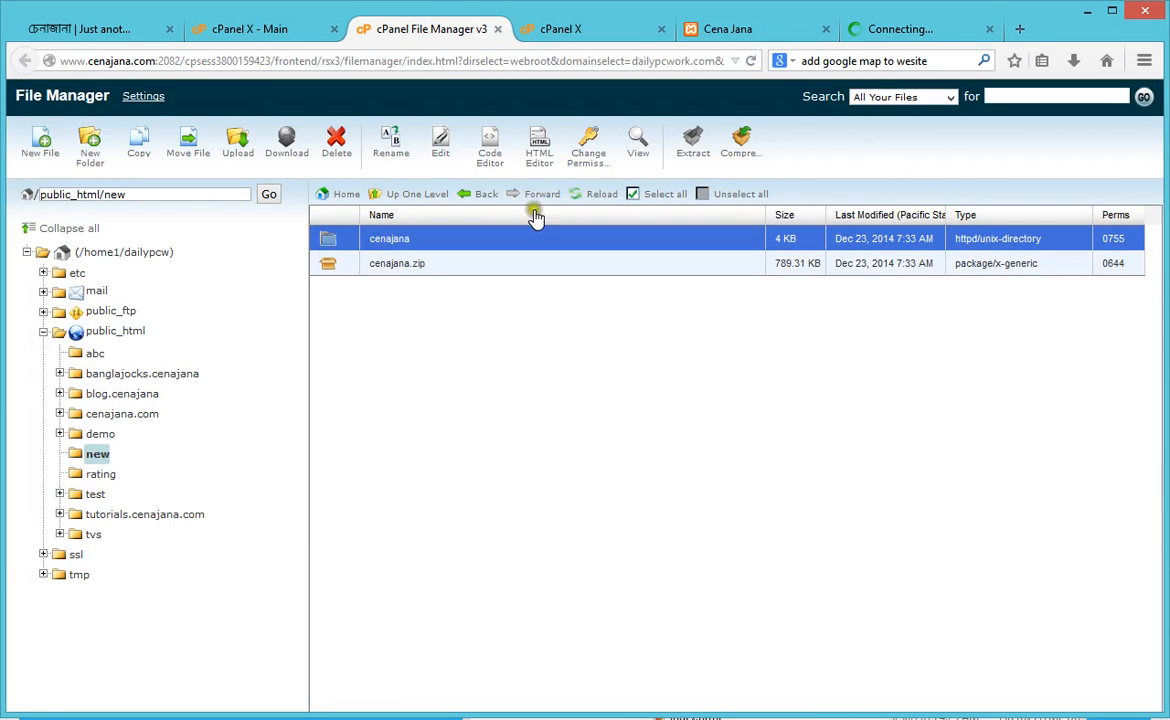
# Check the live site's page and reload cenajana.com/new/Mhome.php
pyautogui.click(911, 32)
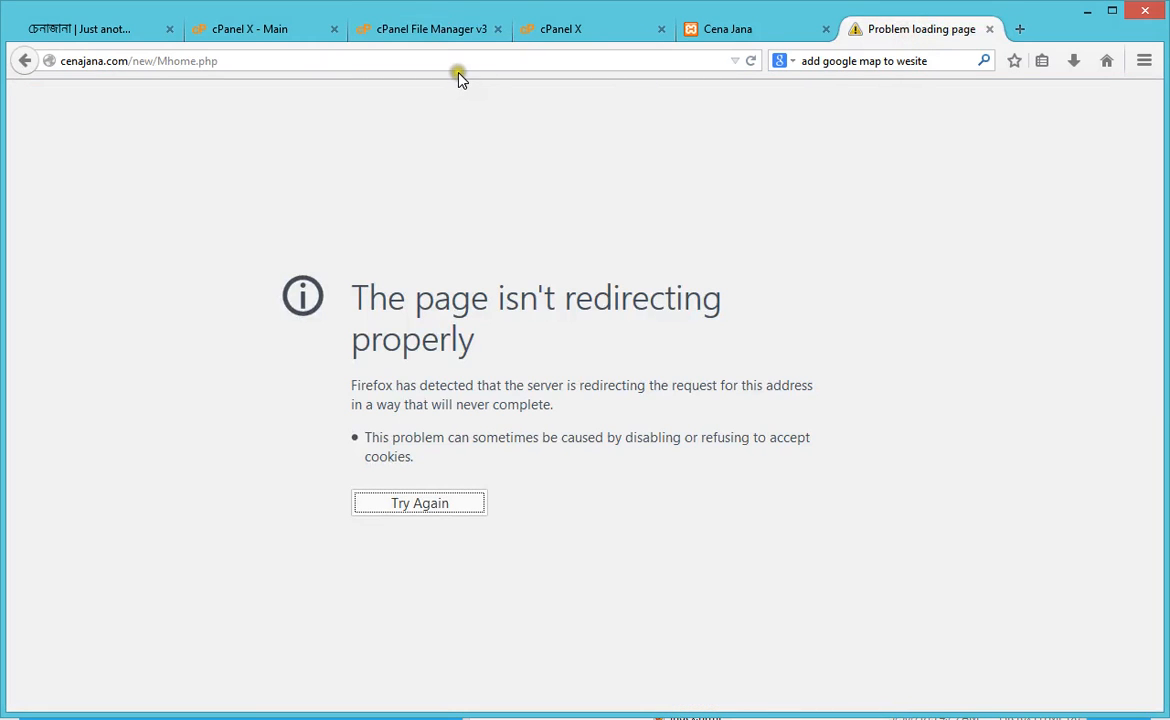
pyautogui.click(416, 64)
pyautogui.press('Return')
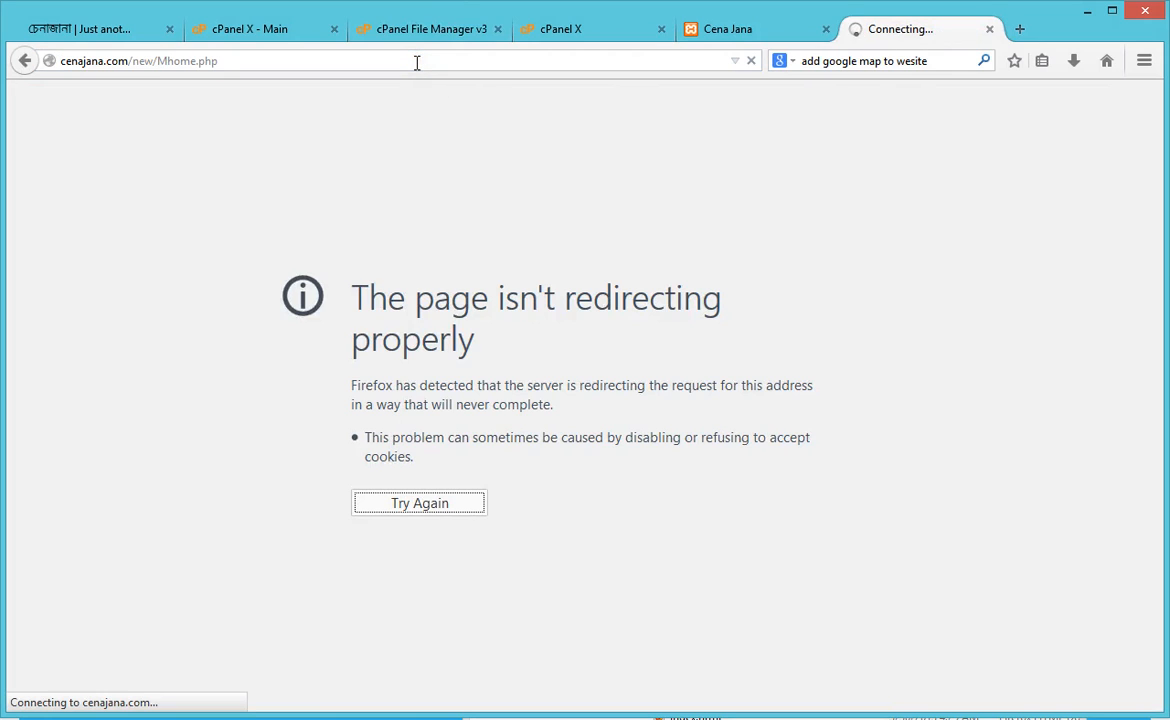
pyautogui.click(751, 64)
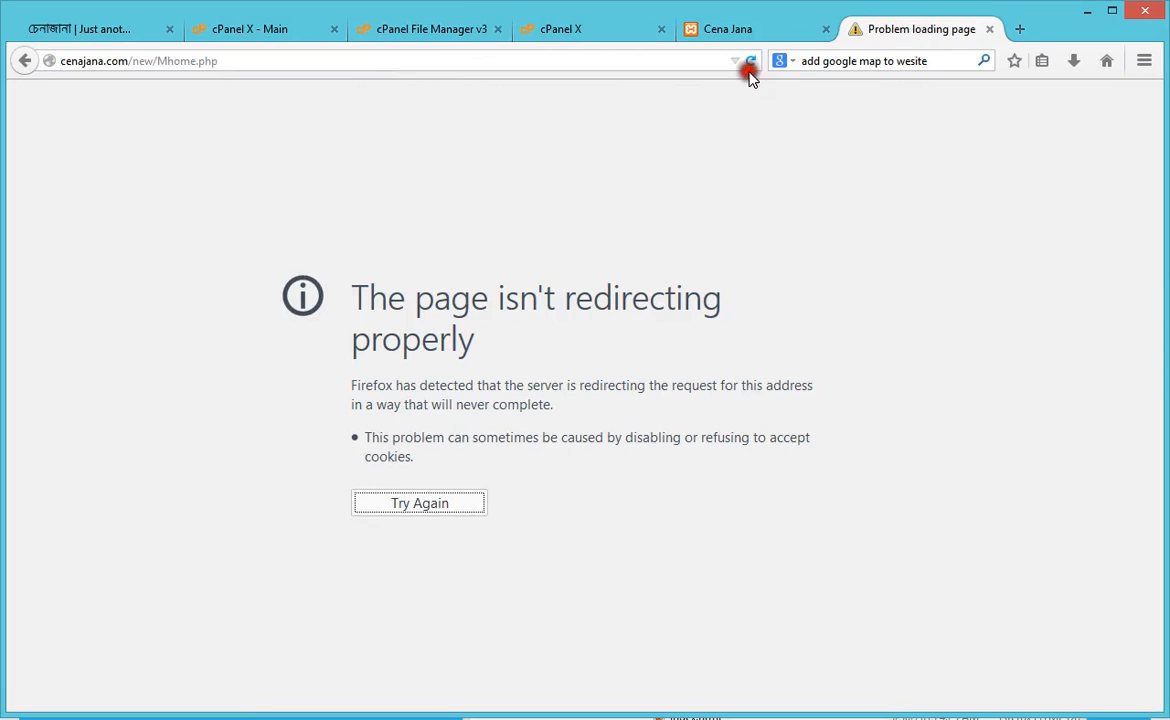
# Move all files and folders from public_html/new/cenajana up into the public_html/new folder in the File Manager
pyautogui.click(745, 33)
pyautogui.click(596, 24)
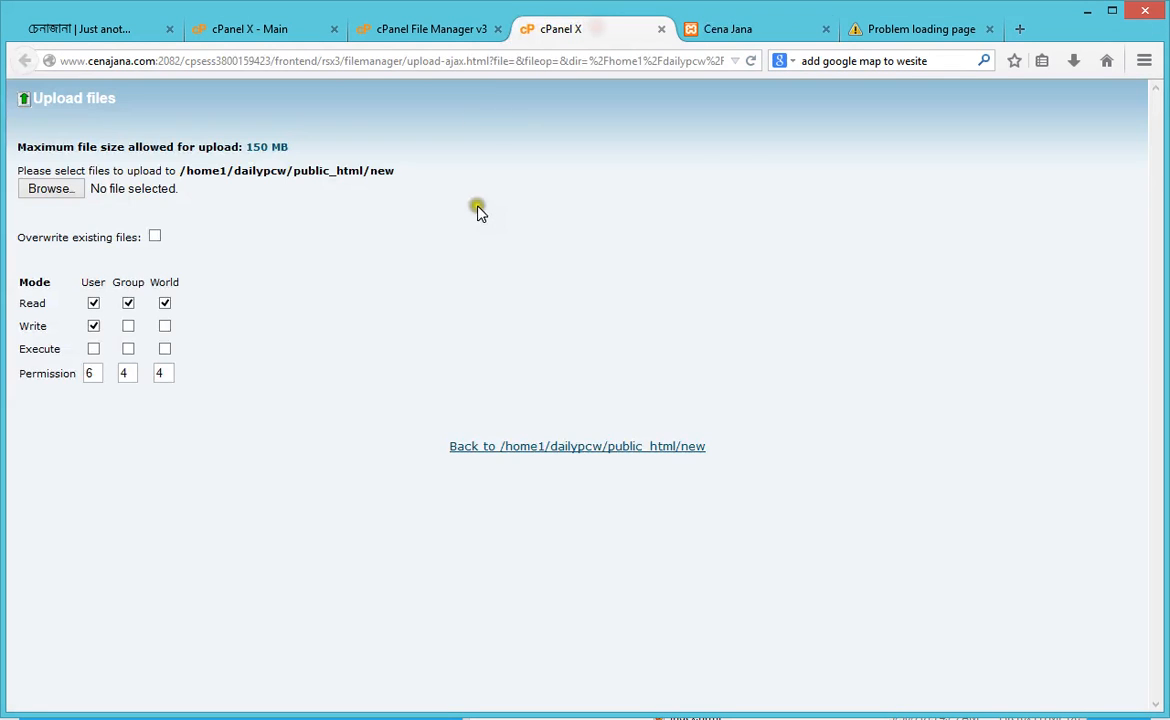
pyautogui.click(449, 33)
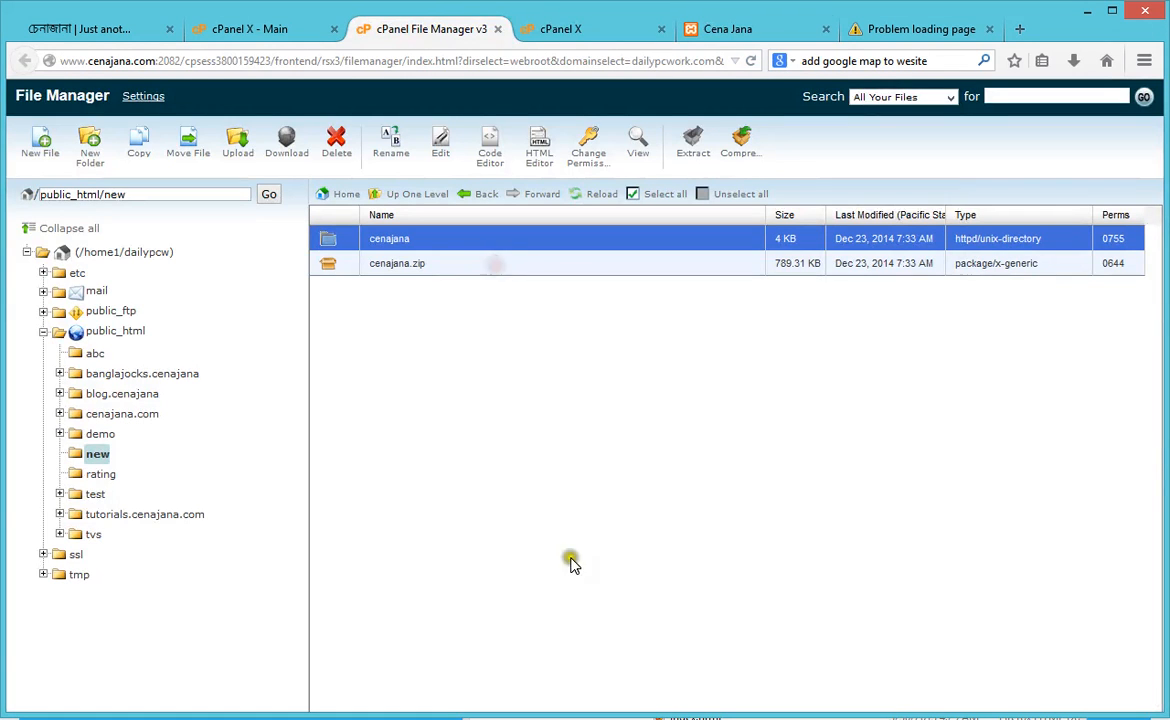
pyautogui.click(328, 244)
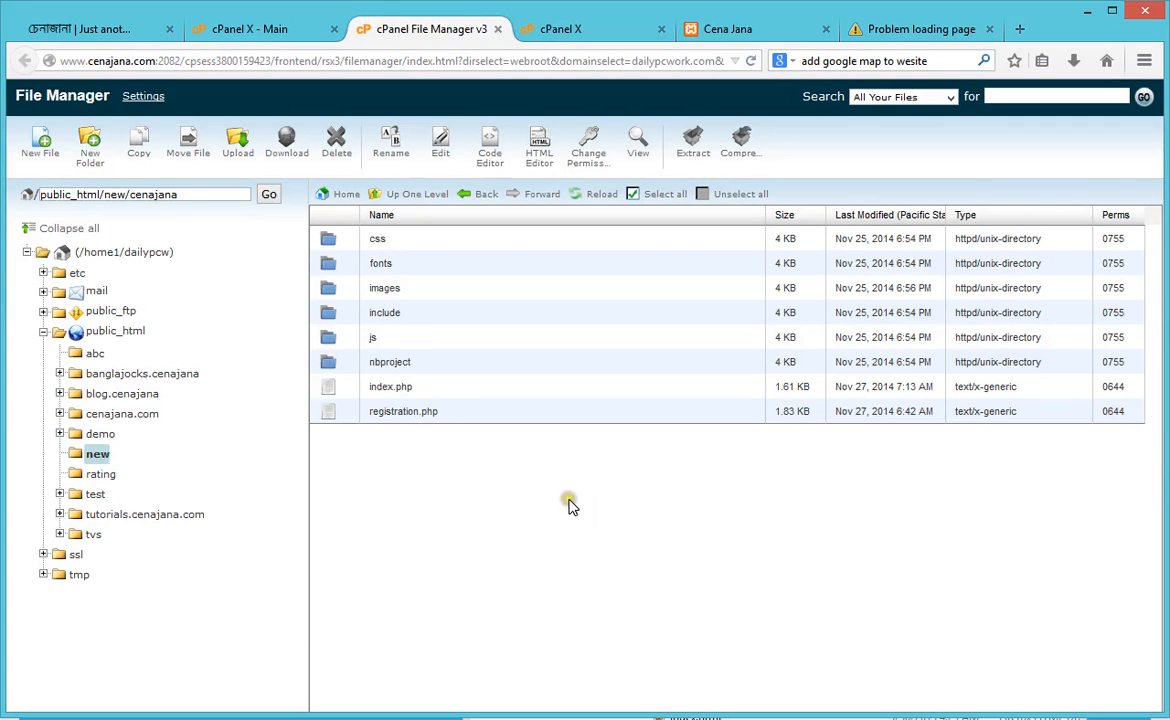
pyautogui.click(658, 200)
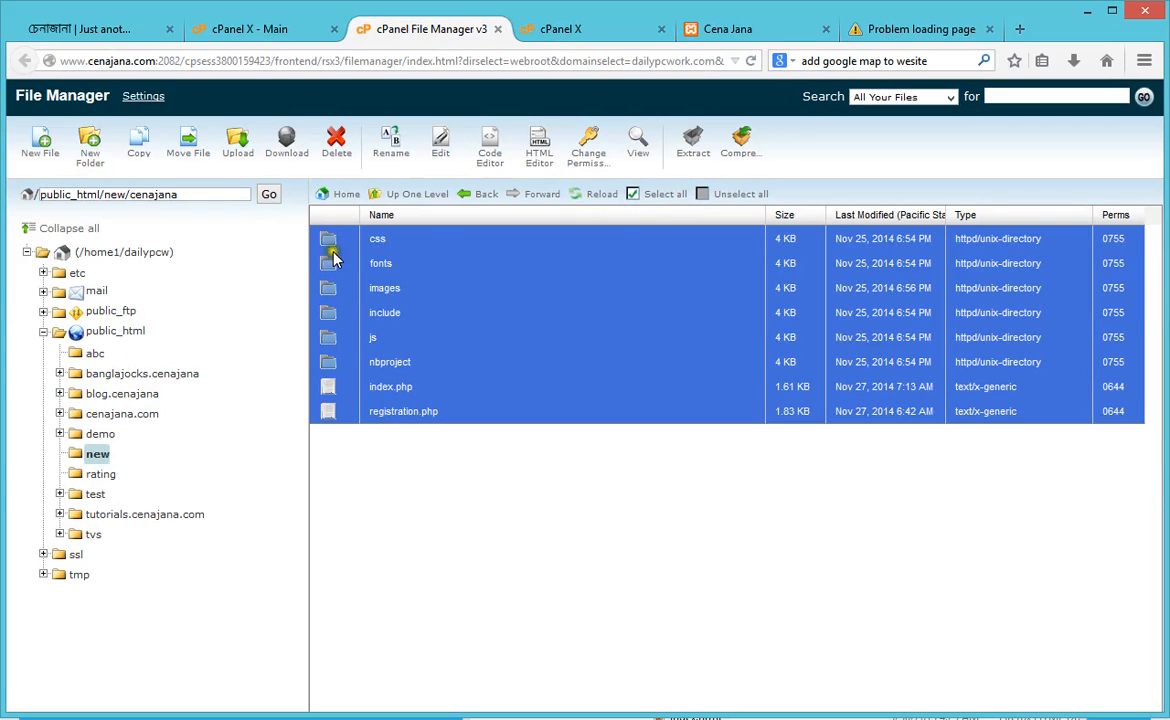
pyautogui.moveTo(334, 290); pyautogui.dragTo(100, 456)
pyautogui.moveTo(330, 241); pyautogui.dragTo(383, 255)
pyautogui.moveTo(320, 238); pyautogui.dragTo(98, 455)
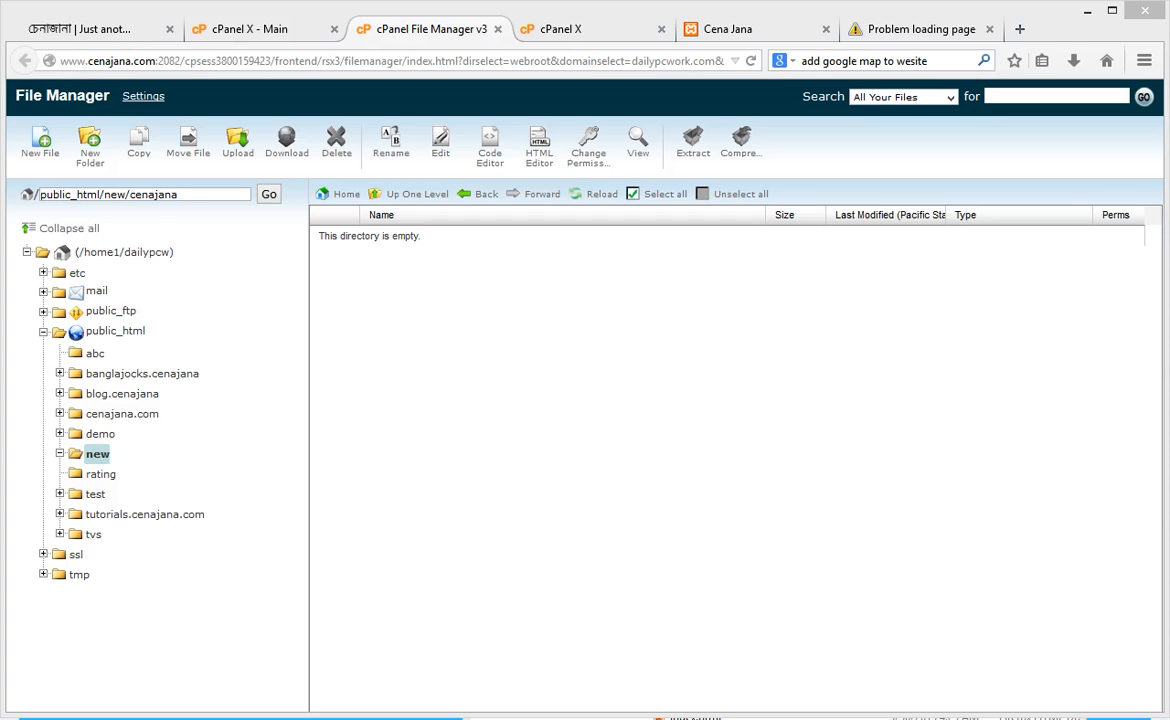
pyautogui.hotkey('ctrl', 't')
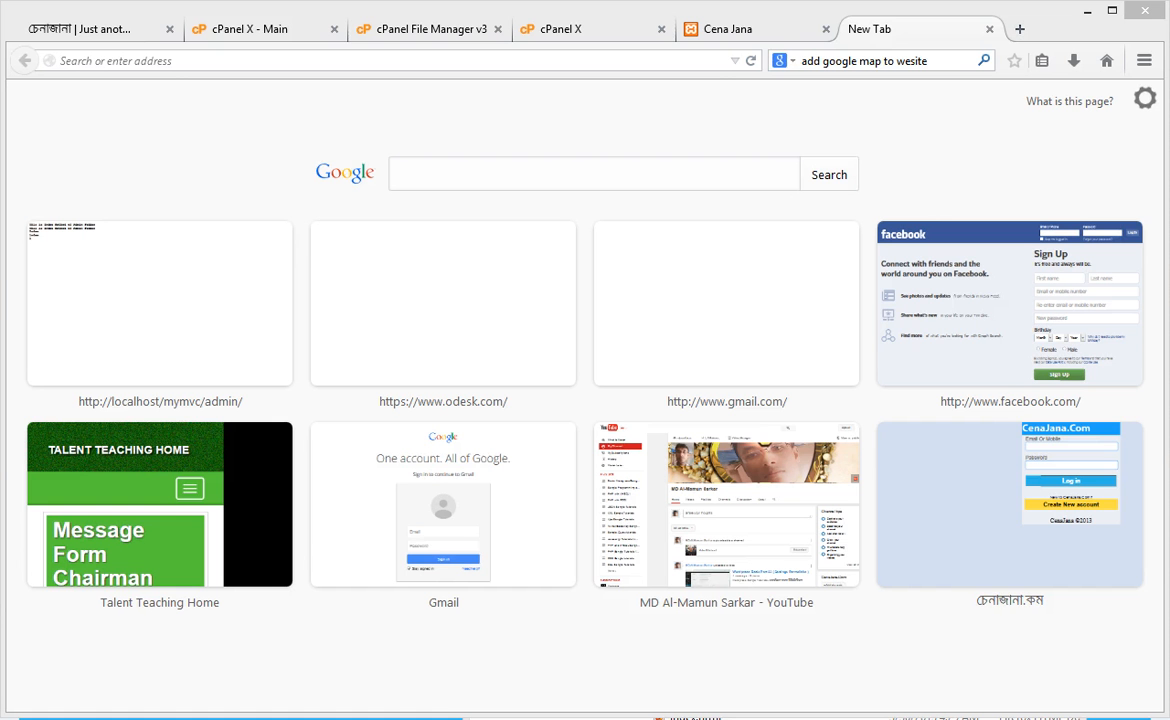
pyautogui.click(214, 62)
pyautogui.write('www.cen')
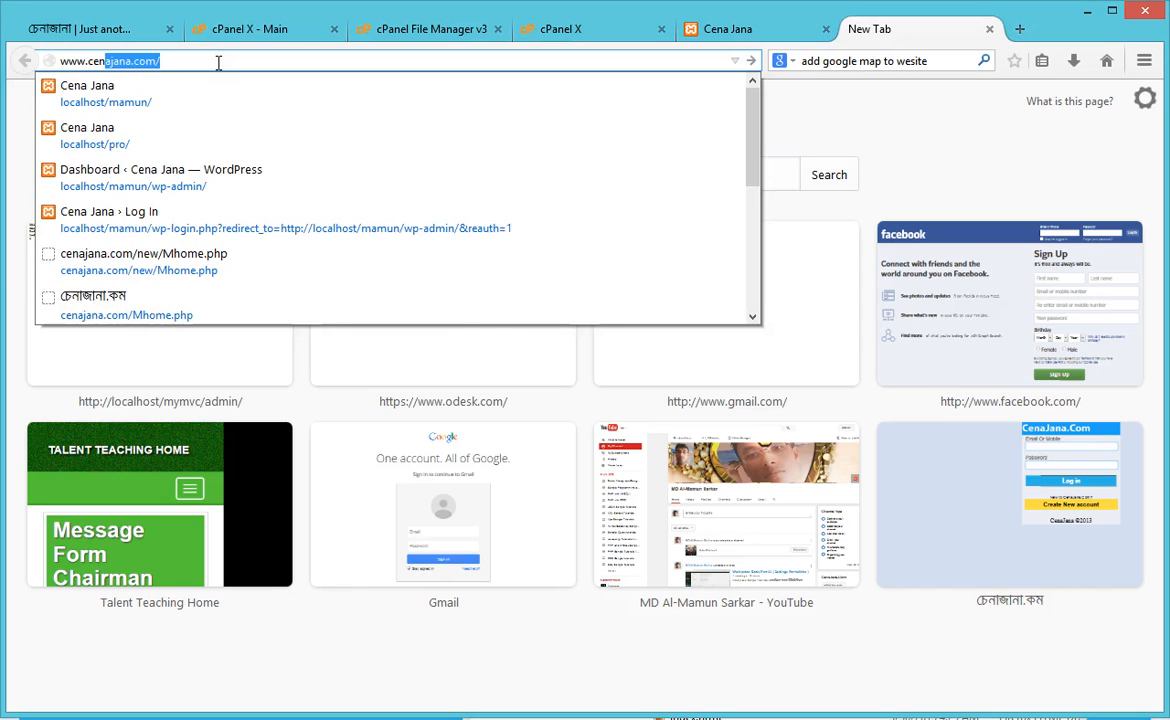
pyautogui.press('Right')
pyautogui.write('new')
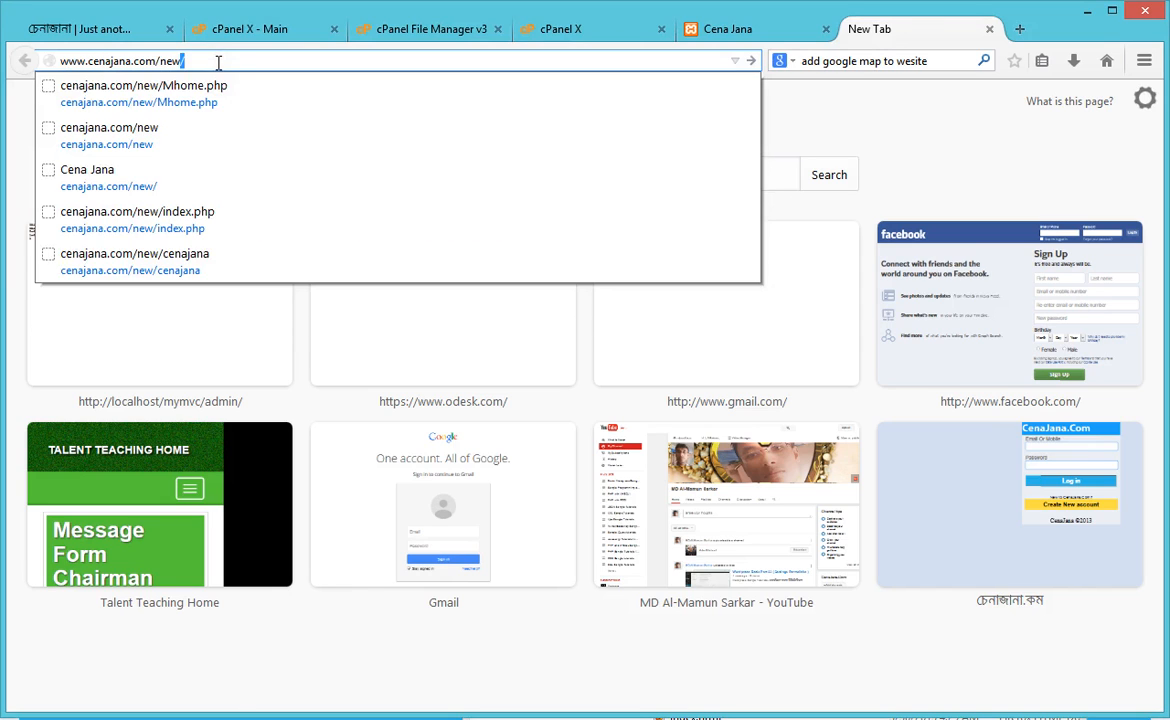
pyautogui.press('Return')
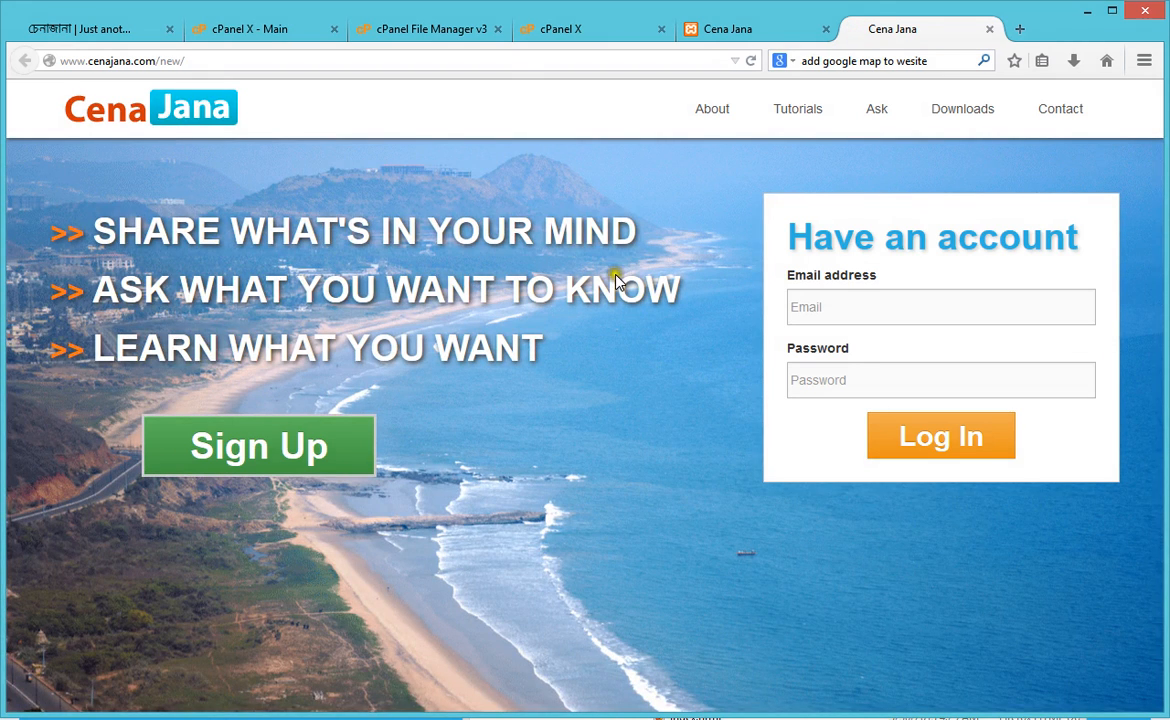
# Open public_html/new in the File Manager and review the moved site files alongside cenajana.zip
pyautogui.click(444, 30)
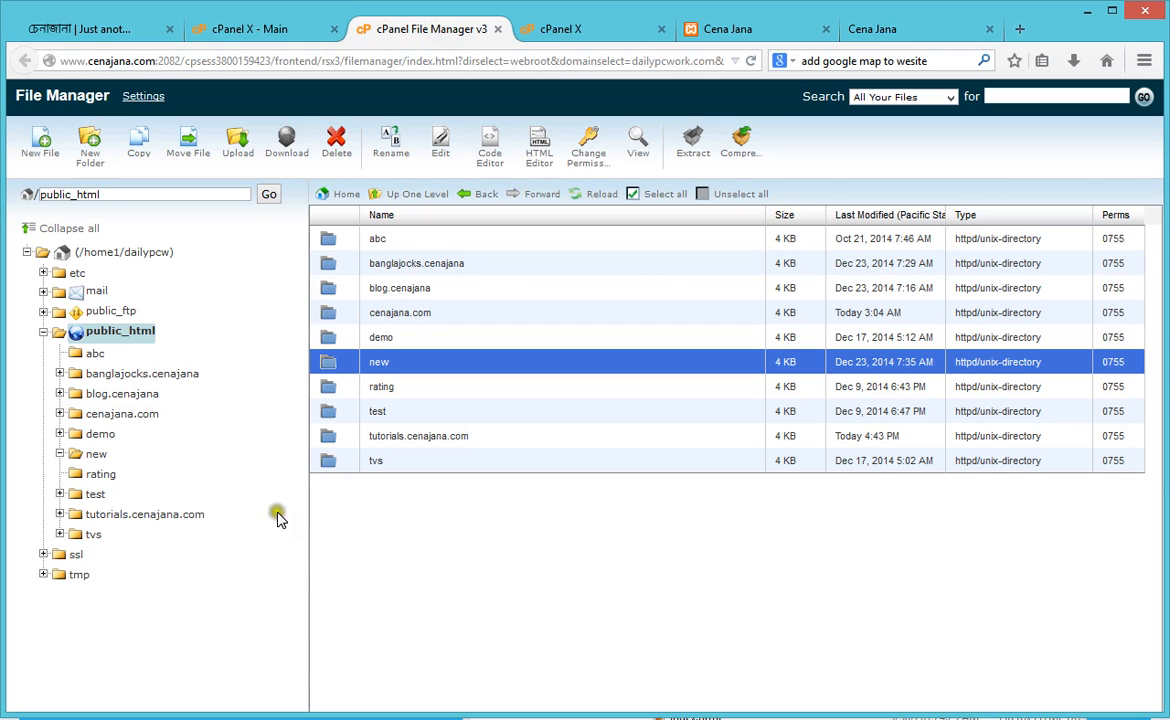
pyautogui.click(95, 456)
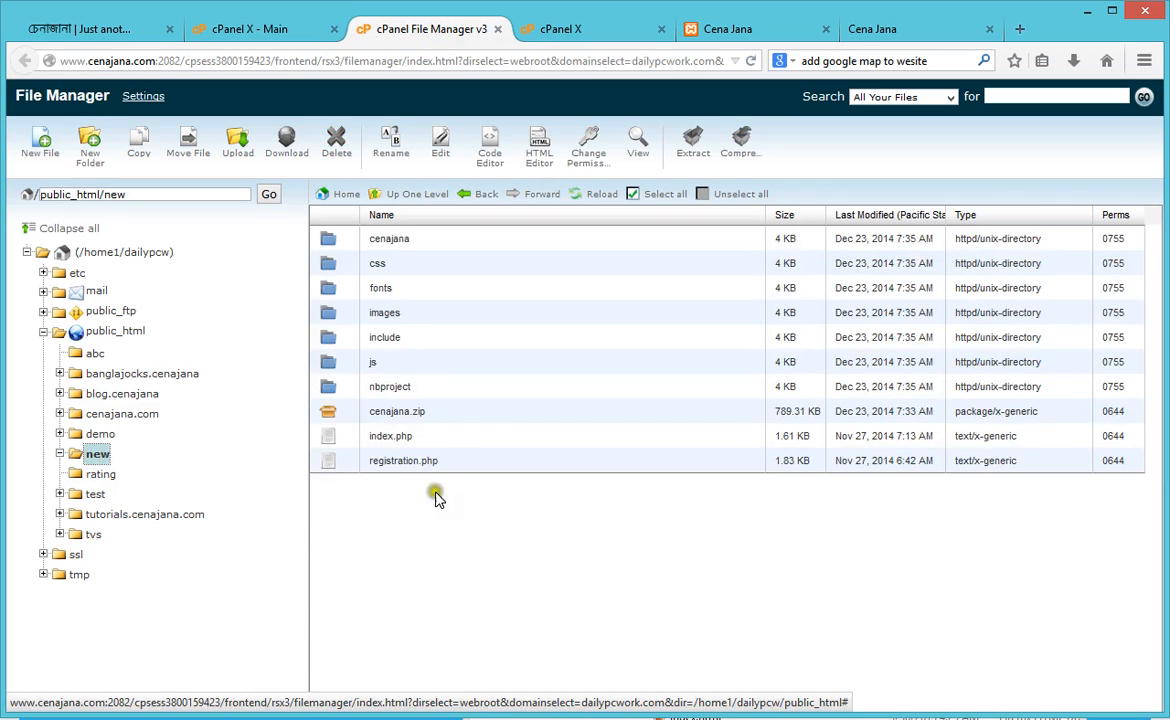
pyautogui.click(409, 414)
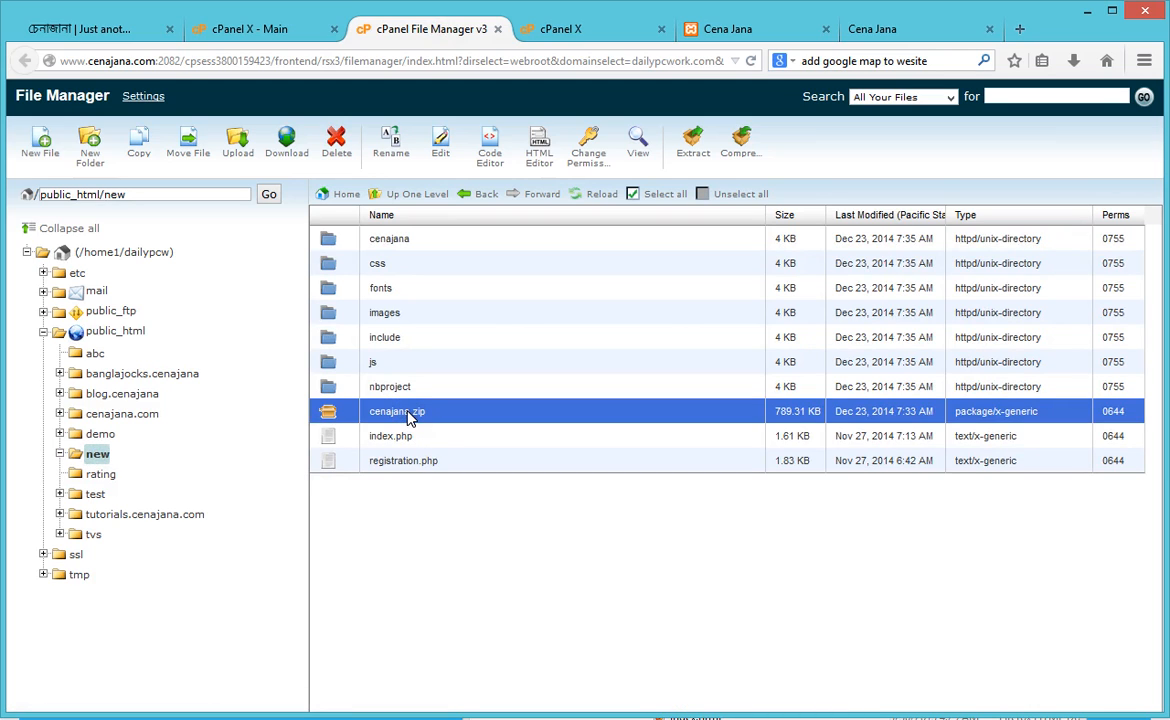
pyautogui.click(662, 194)
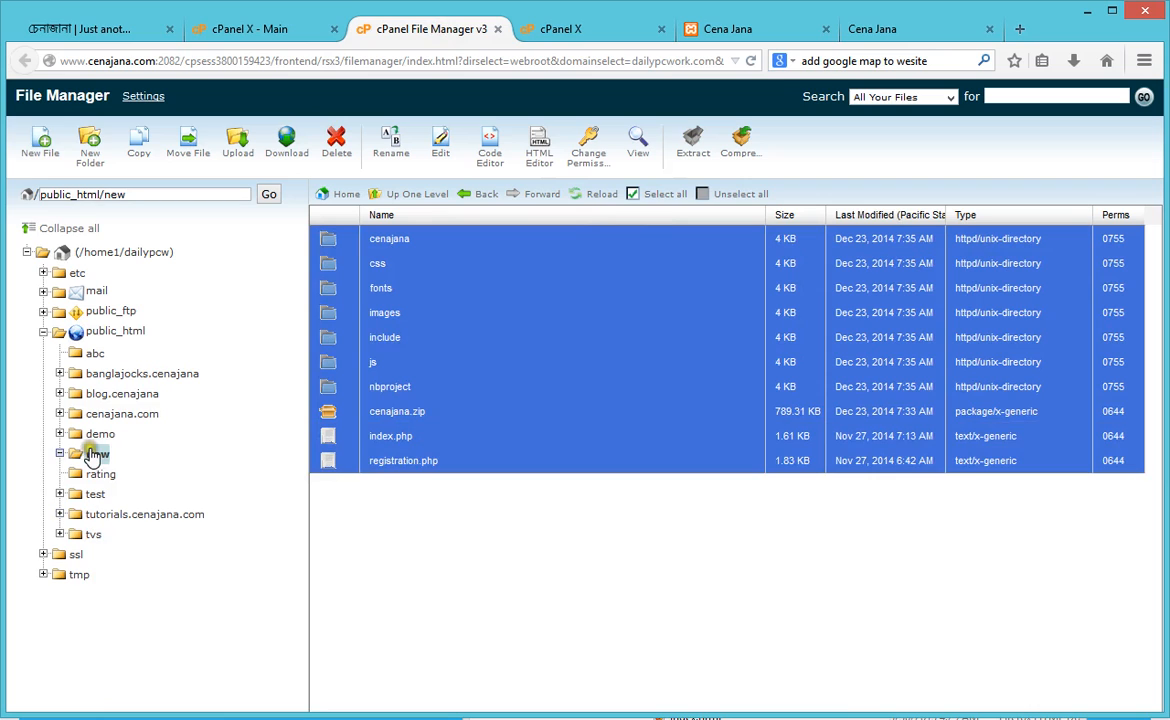
pyautogui.click(530, 568)
# Delete cenajana.zip from the public_html/new folder
pyautogui.click(325, 411)
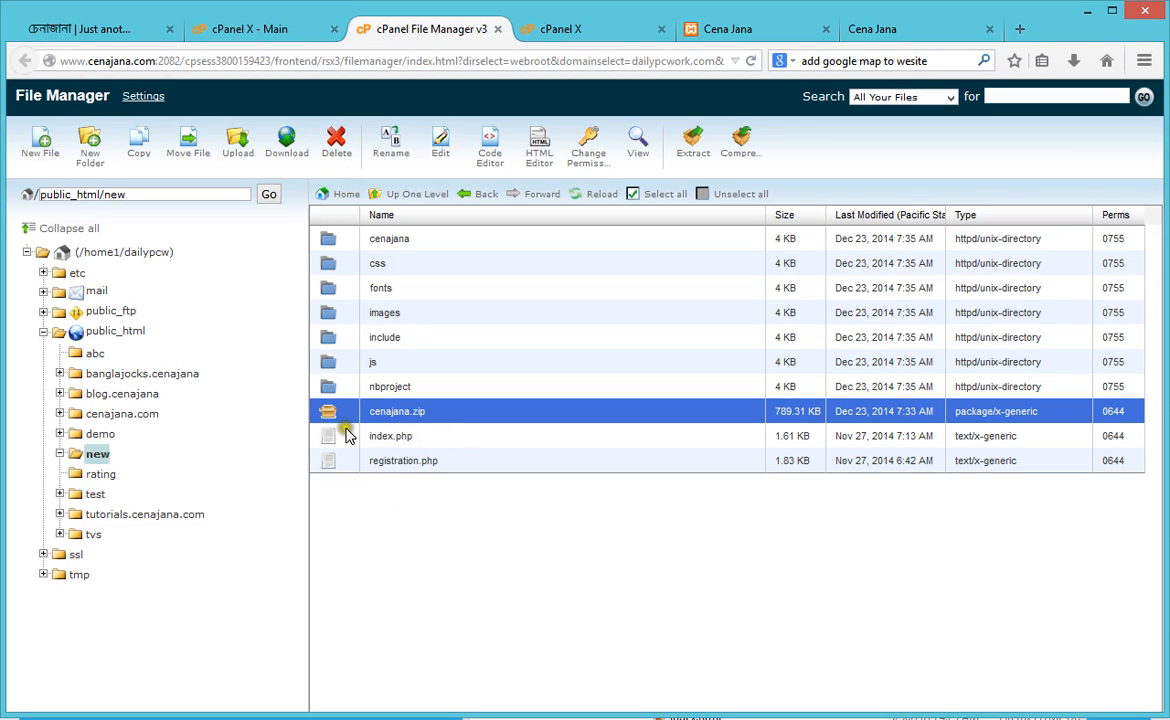
pyautogui.click(336, 158)
pyautogui.click(720, 453)
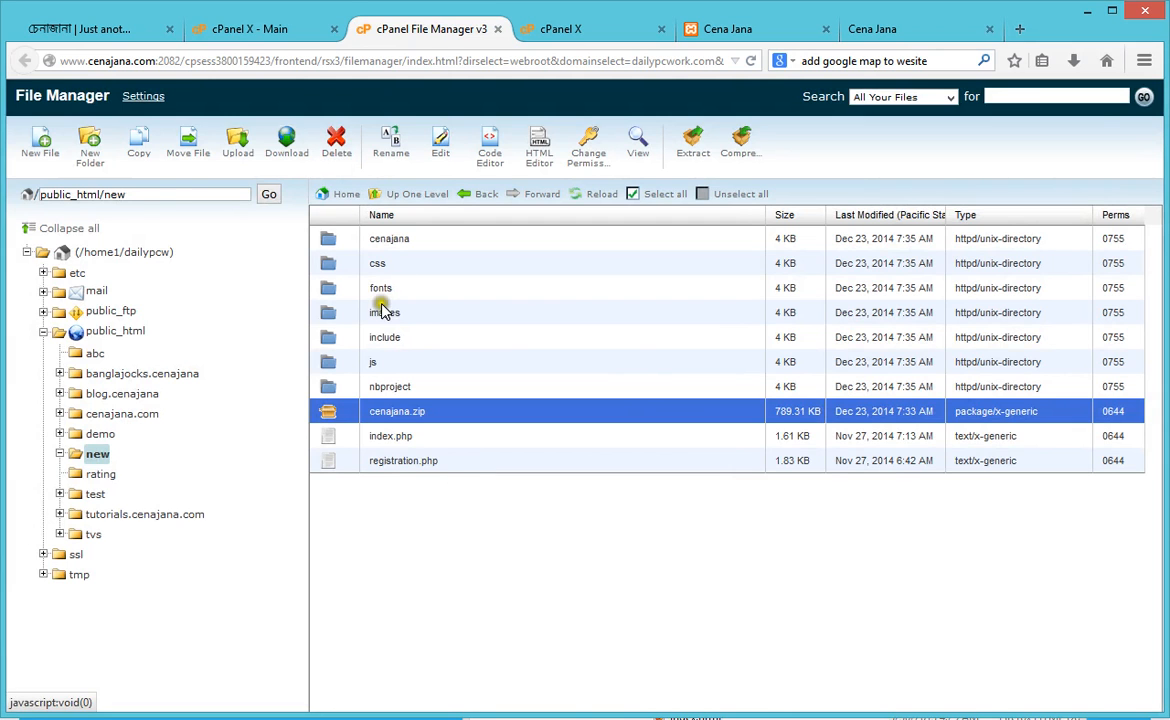
pyautogui.click(338, 145)
pyautogui.click(711, 456)
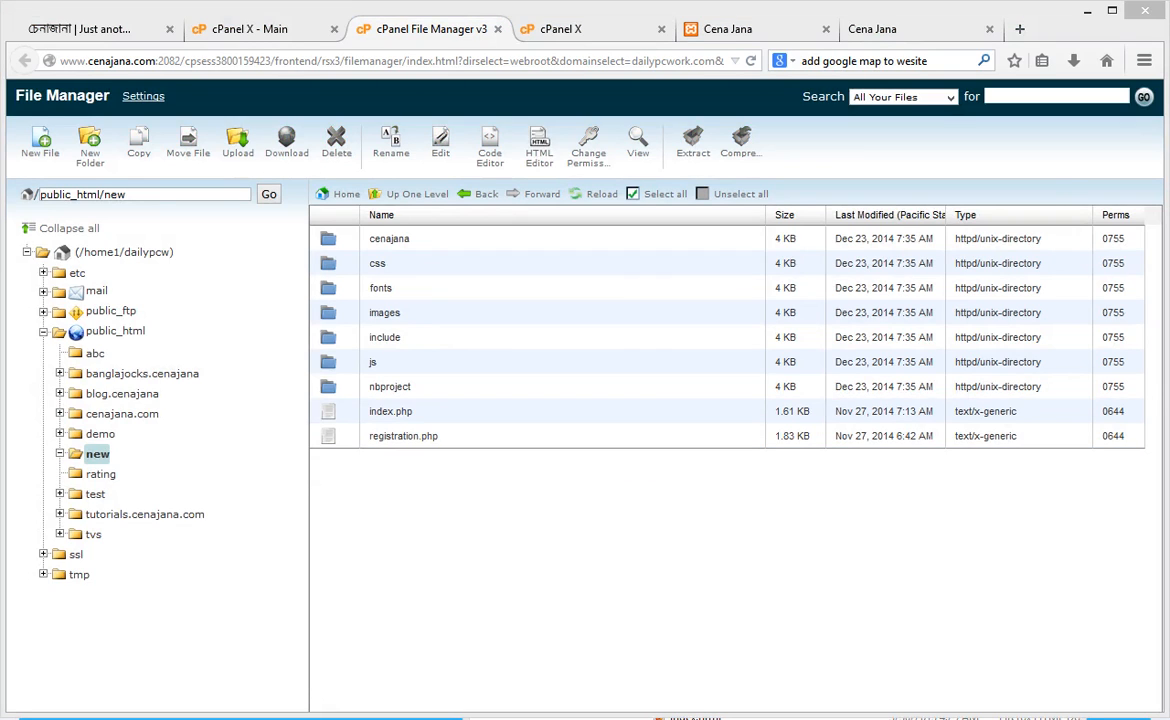
# Delete the leftover cenajana folder from public_html/new
pyautogui.click(330, 240)
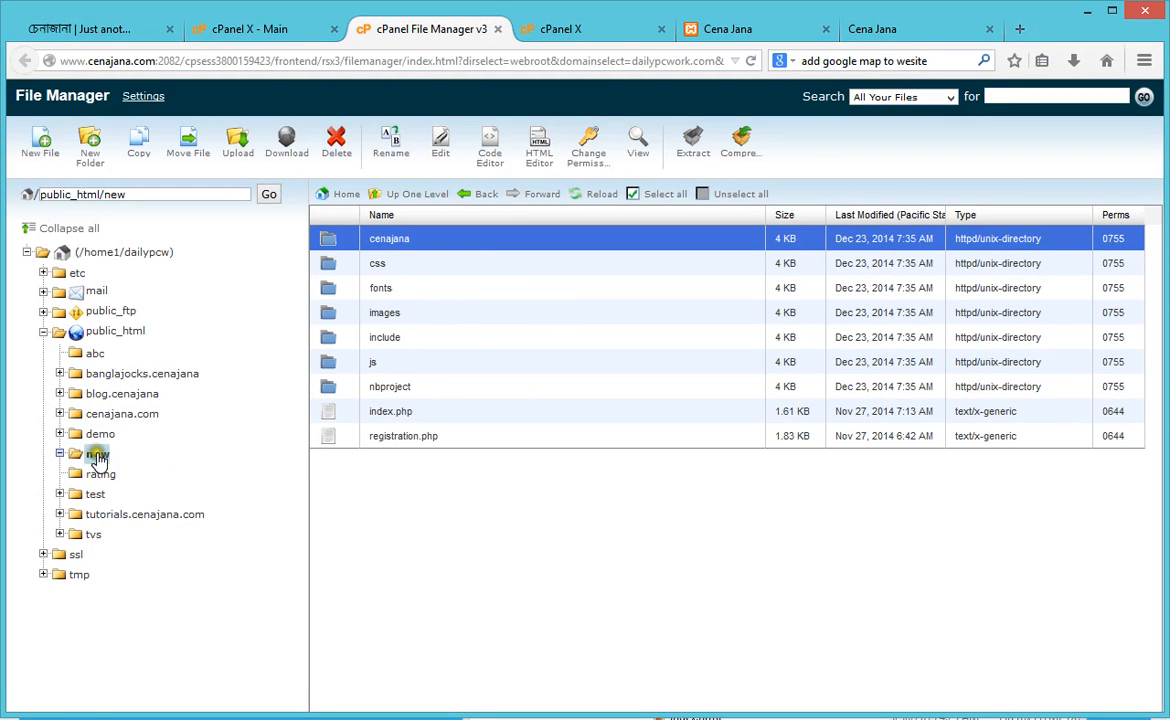
pyautogui.click(337, 150)
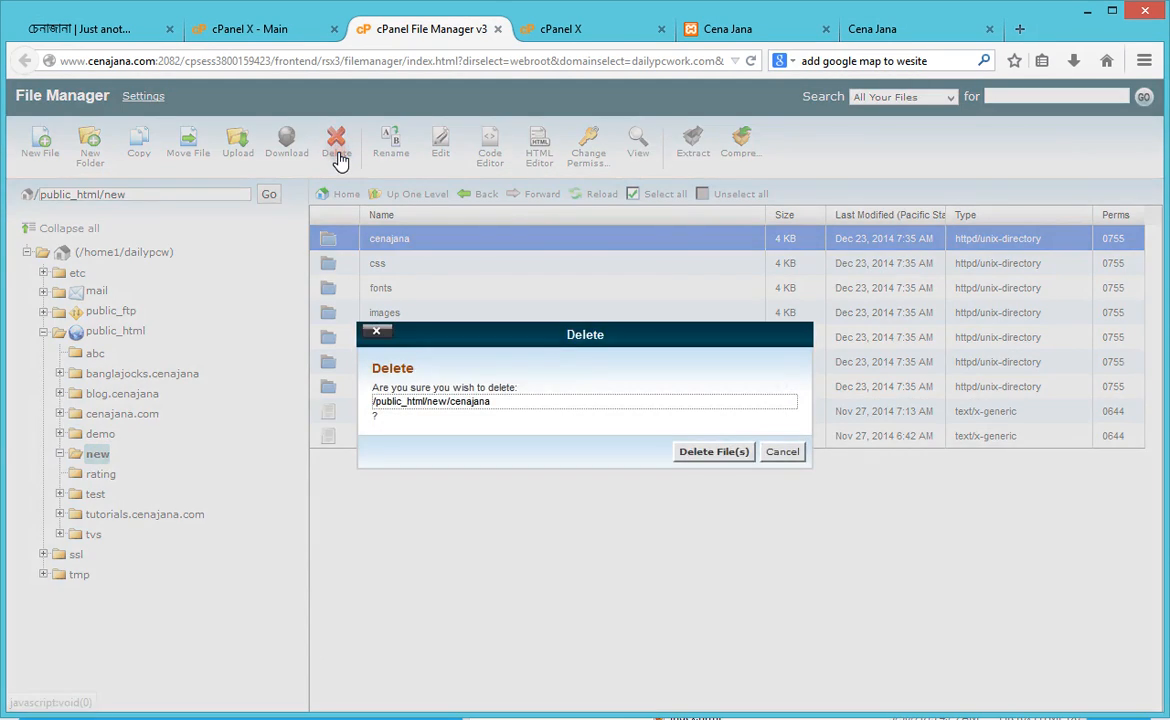
pyautogui.click(722, 458)
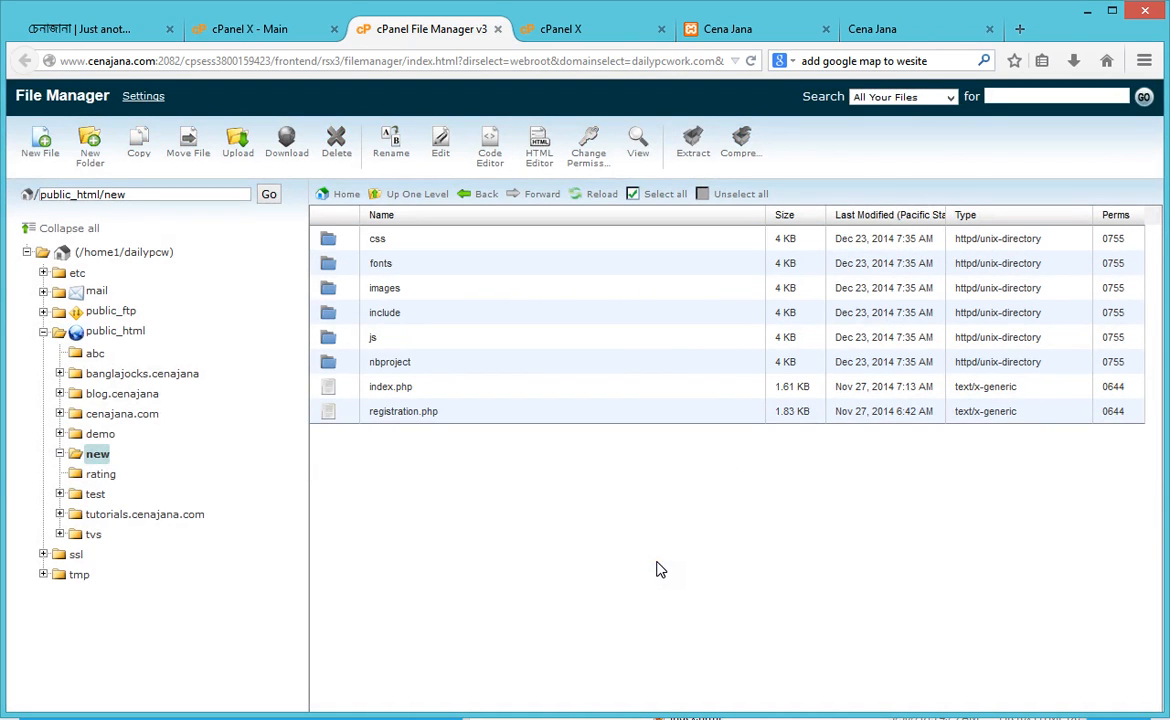
pyautogui.click(858, 28)
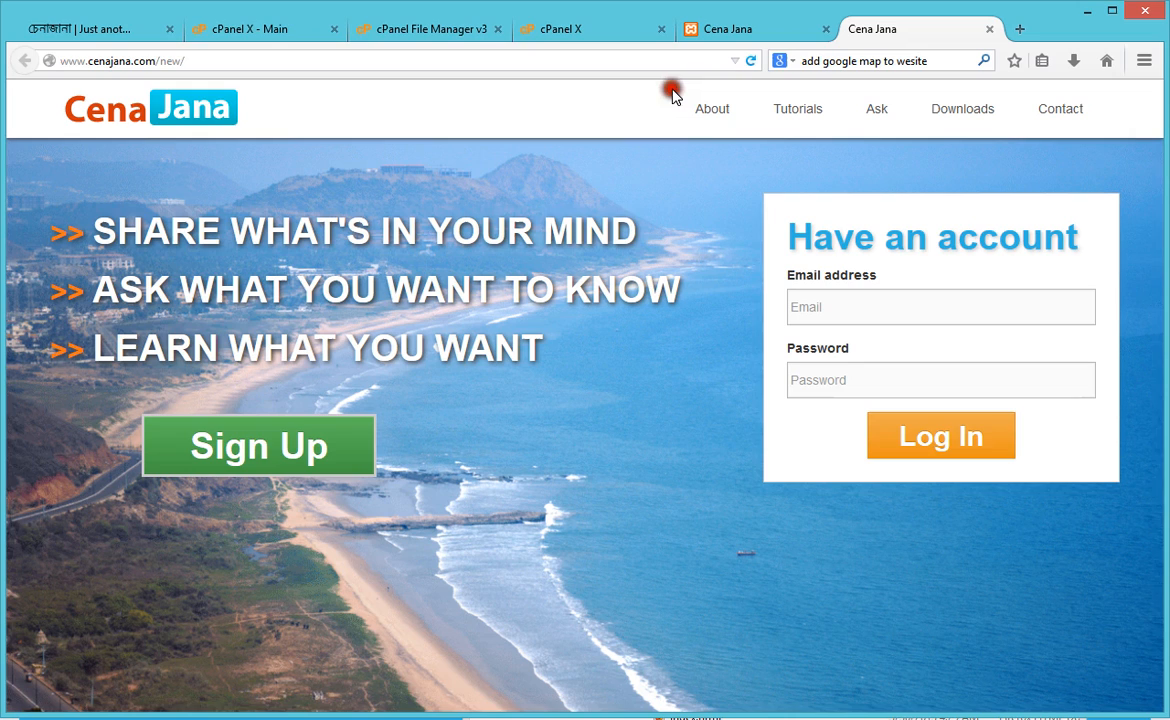
pyautogui.click(243, 61)
pyautogui.click(410, 30)
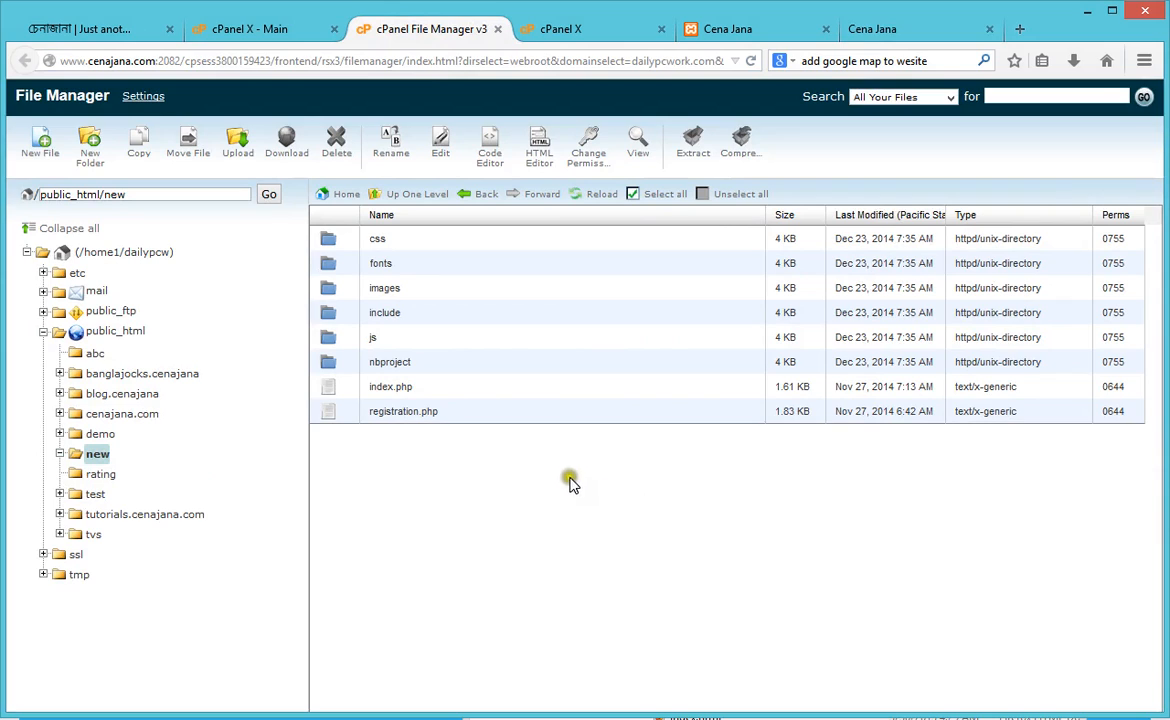
# Compare the contents of the public_html root with those of its new subfolder, ending back in public_html
pyautogui.moveTo(100, 331)
pyautogui.mouseDown()
pyautogui.moveTo(157, 331)
pyautogui.moveTo(86, 329)
pyautogui.moveTo(100, 330)
pyautogui.mouseUp()
pyautogui.click(115, 333)
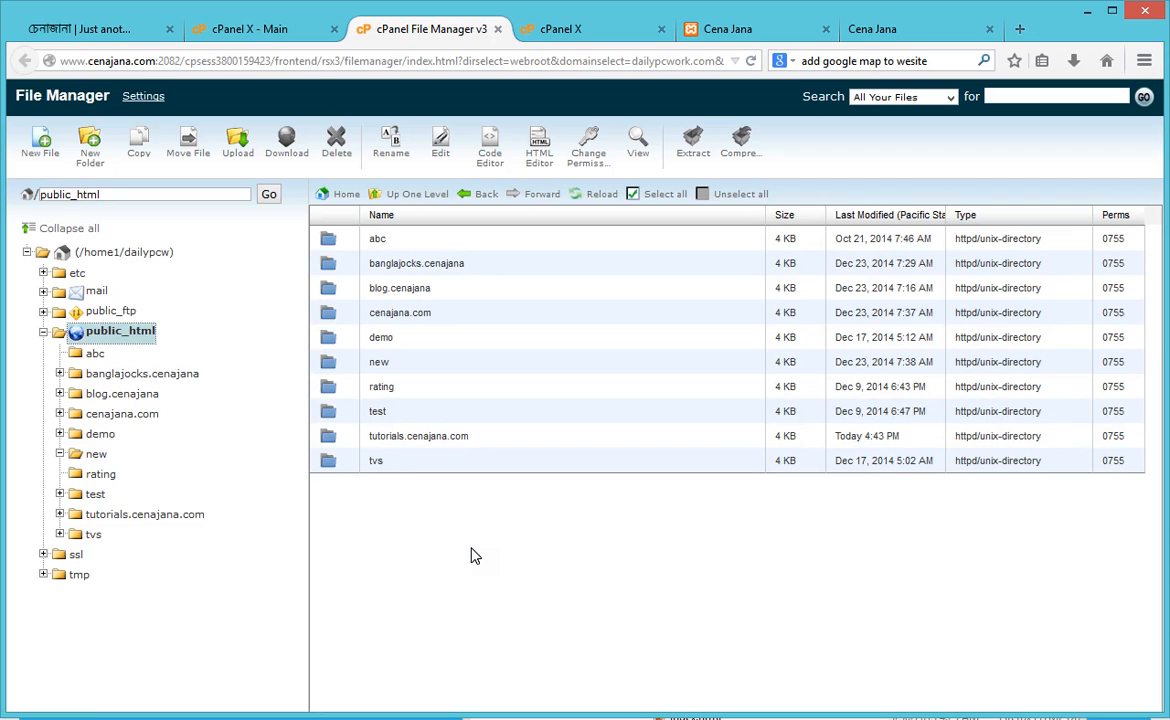
pyautogui.click(82, 453)
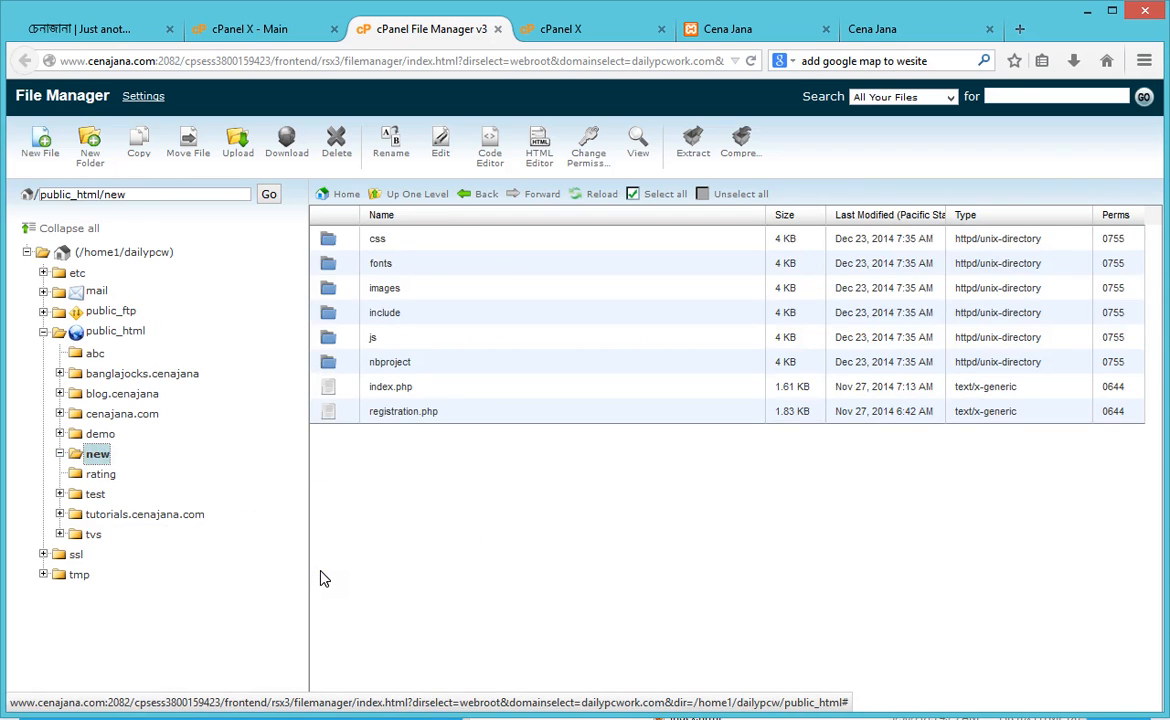
pyautogui.click(120, 331)
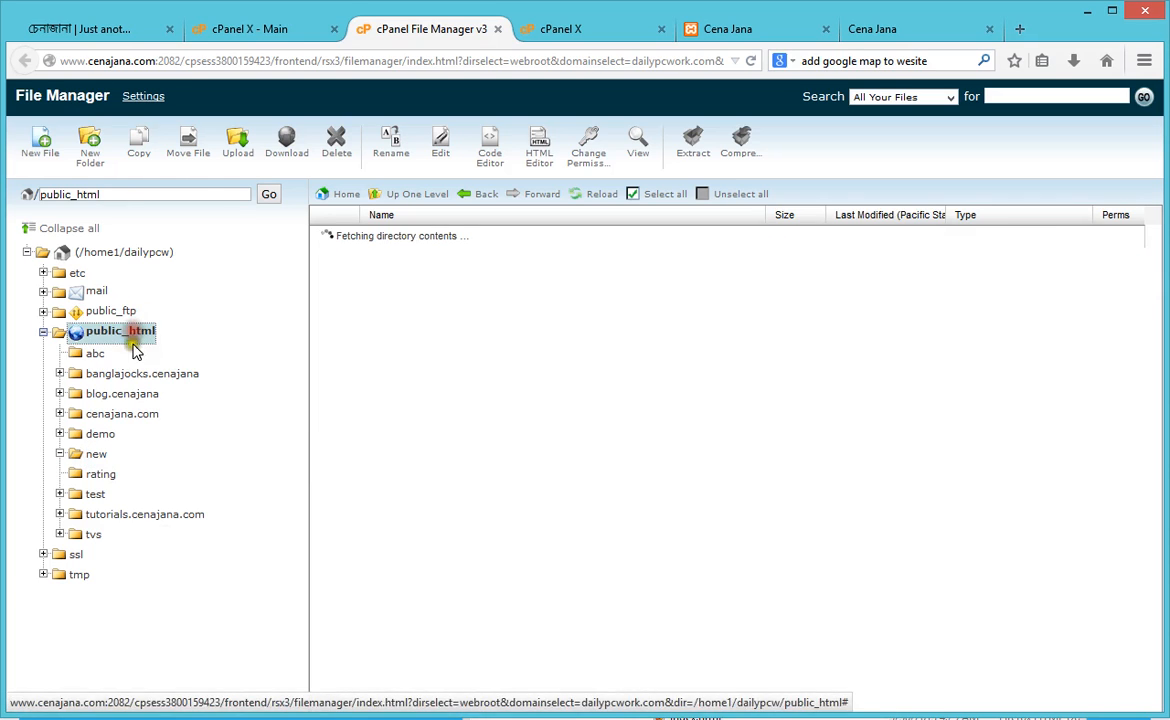